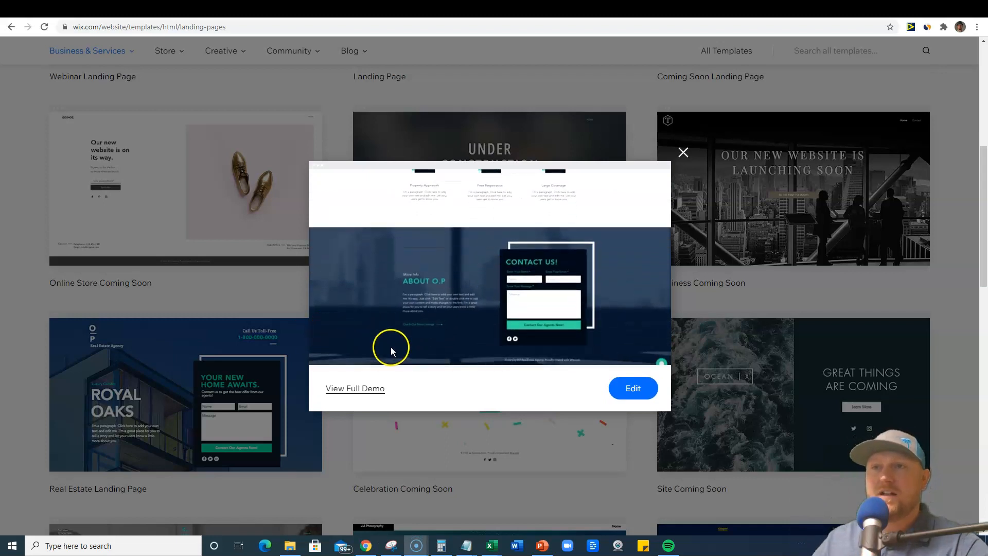
Open the full demo of the Real Estate Landing Page template and inspect the name, email and message fields of its contact form.
{"action": "left_click", "coordinate": [369, 388]}
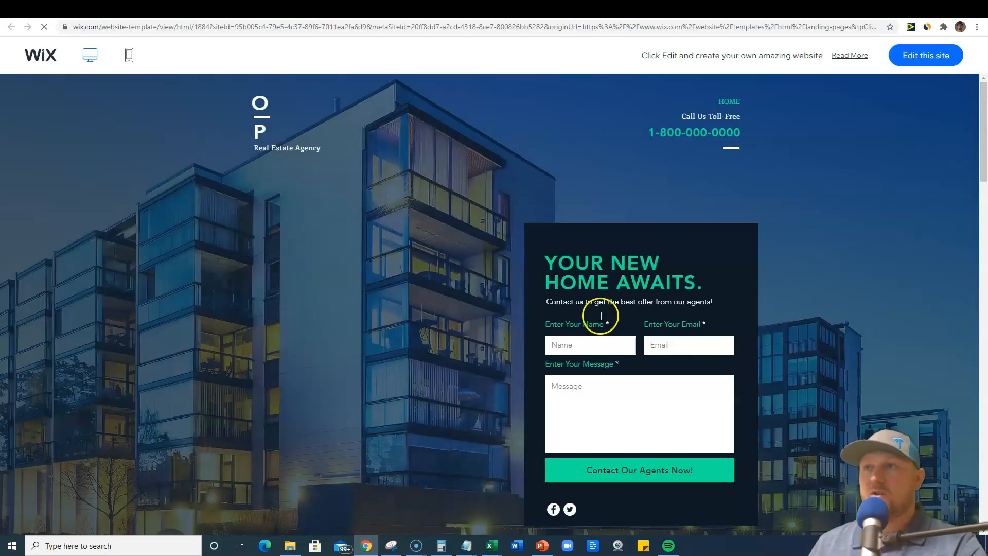
{"action": "left_click", "coordinate": [573, 345]}
{"action": "left_click", "coordinate": [678, 344]}
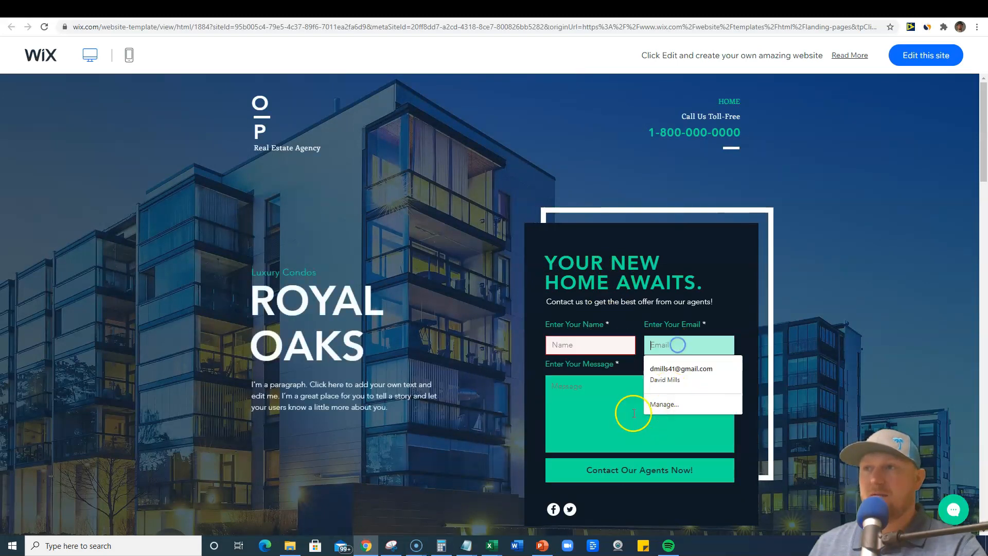
{"action": "left_click", "coordinate": [595, 406]}
{"action": "scroll", "coordinate": [611, 458], "scroll_direction": "down", "scroll_amount": 4}
{"action": "scroll", "coordinate": [589, 397], "scroll_direction": "up", "scroll_amount": 4}
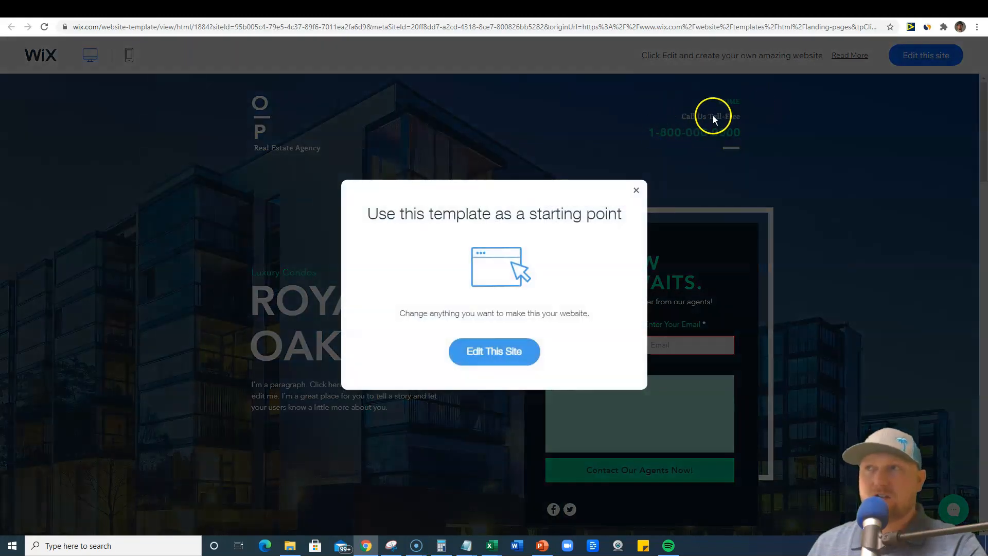
{"action": "left_click", "coordinate": [635, 190]}
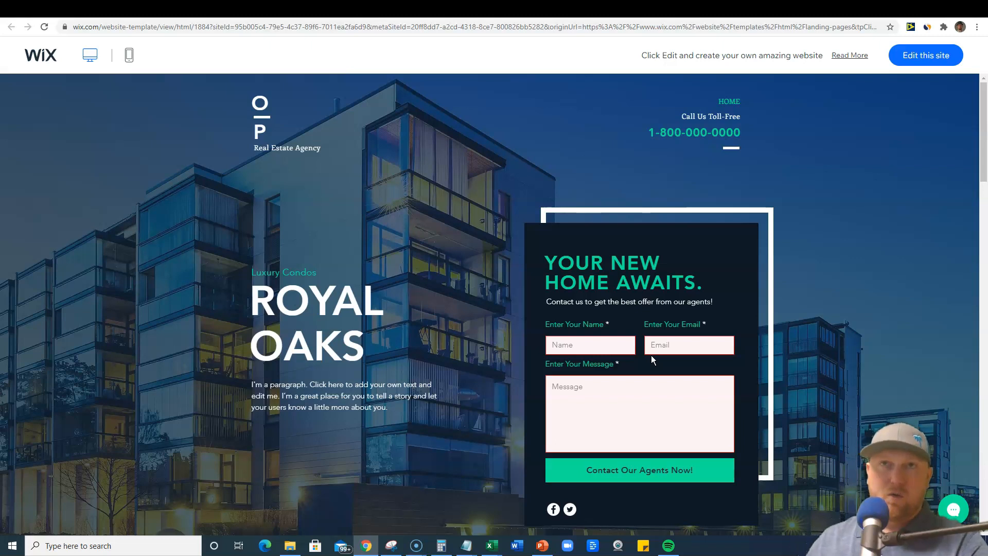
{"action": "left_click", "coordinate": [663, 342]}
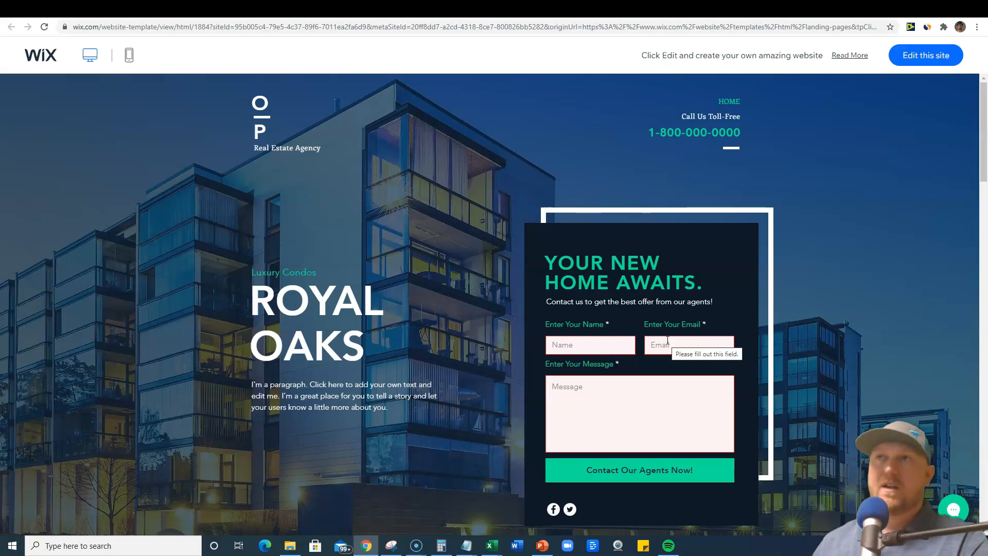
Switch to the SITE123 landing page builder site and browse its website templates.
{"action": "left_click", "coordinate": [600, 9]}
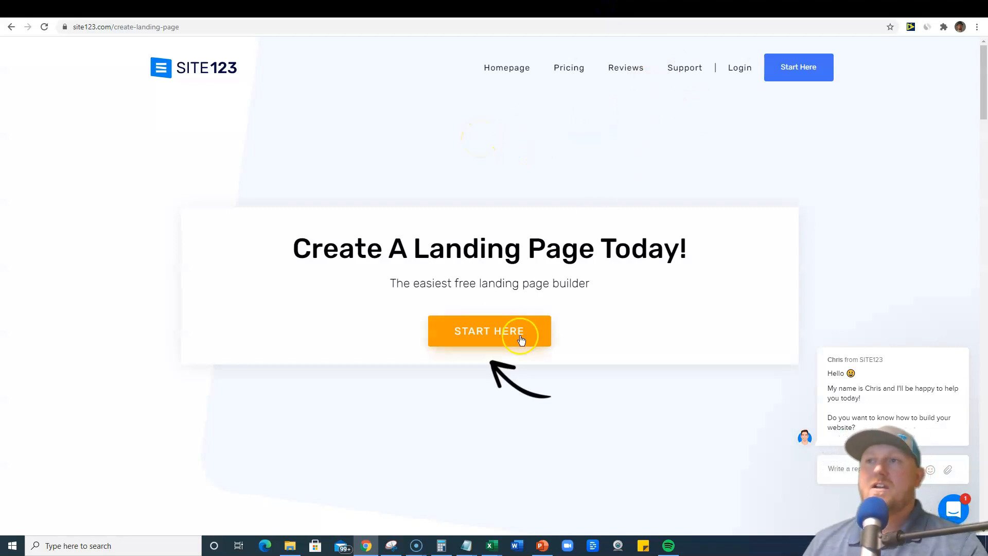
{"action": "scroll", "coordinate": [515, 324], "scroll_direction": "down", "scroll_amount": 6}
{"action": "scroll", "coordinate": [523, 312], "scroll_direction": "down", "scroll_amount": 3}
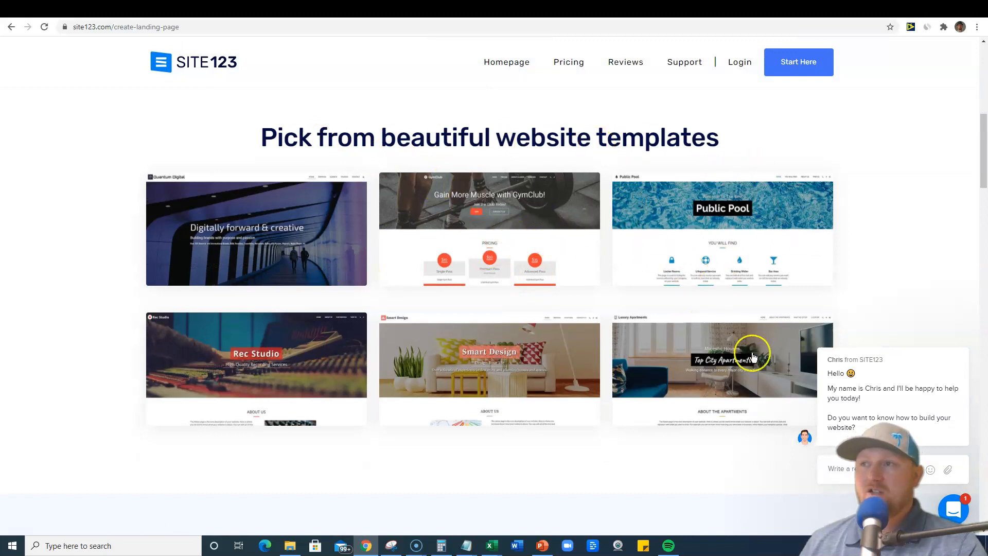
{"action": "left_click", "coordinate": [313, 360]}
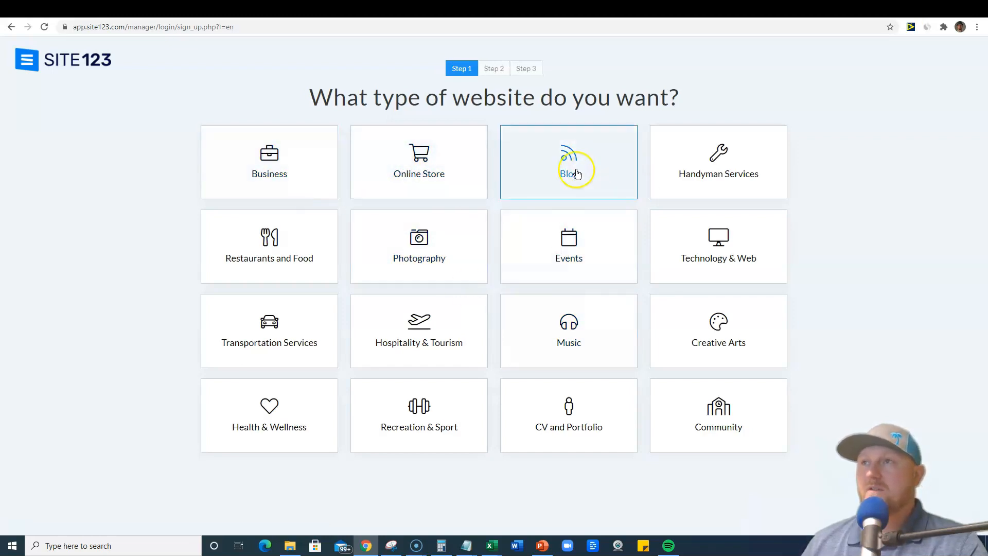
{"action": "left_click", "coordinate": [289, 163]}
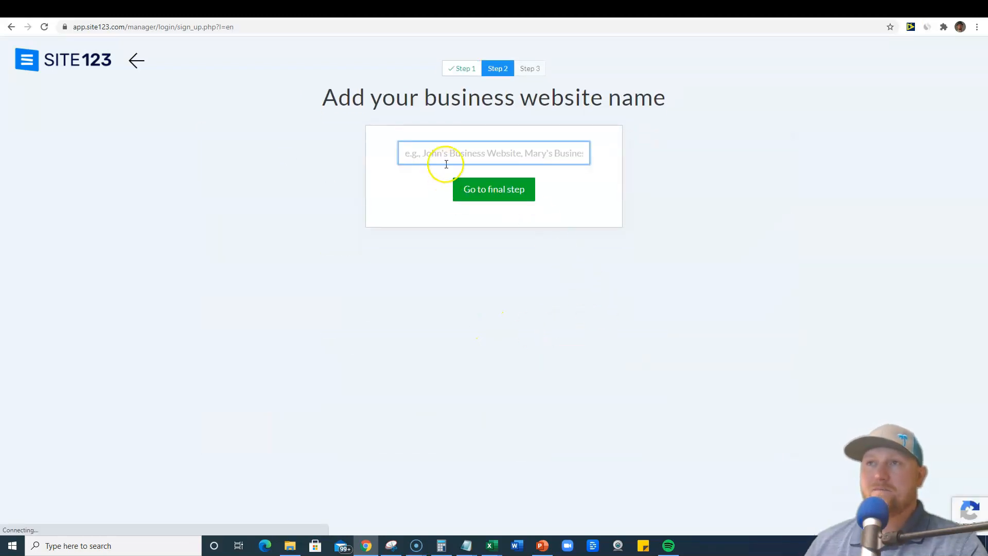
{"action": "left_click", "coordinate": [446, 161]}
{"action": "left_click", "coordinate": [135, 62]}
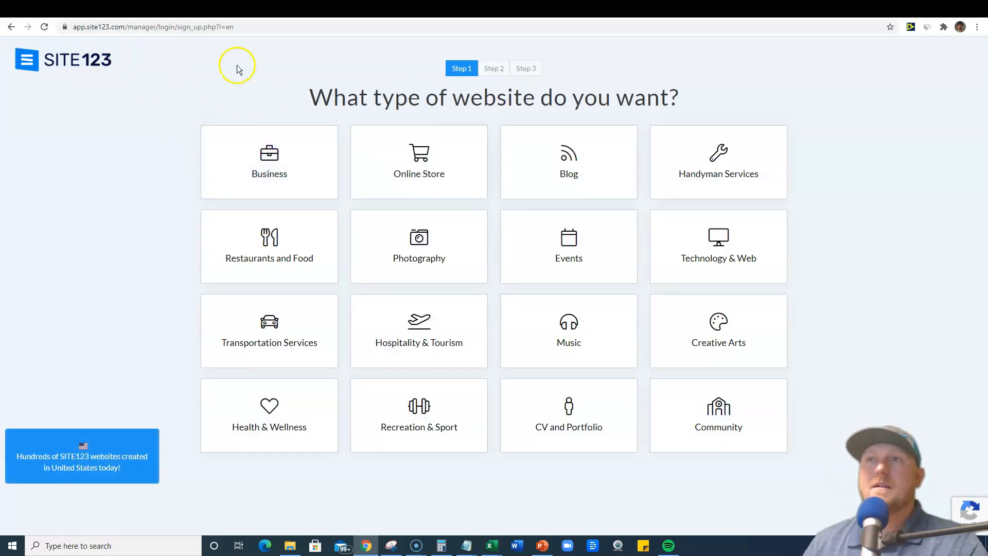
{"action": "left_click", "coordinate": [11, 26]}
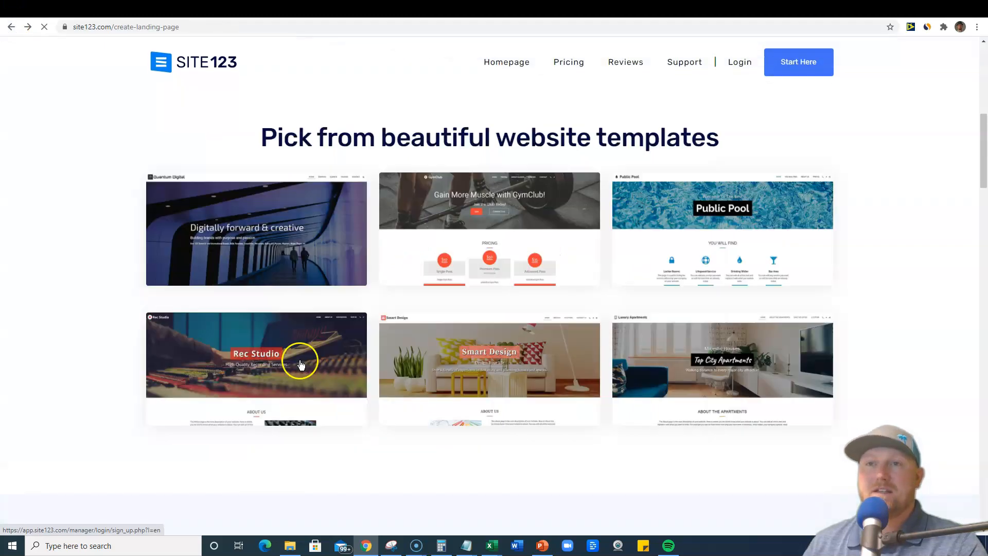
Start creating a SITE123 landing page and choose Business as the website type.
{"action": "scroll", "coordinate": [531, 234], "scroll_direction": "up", "scroll_amount": 8}
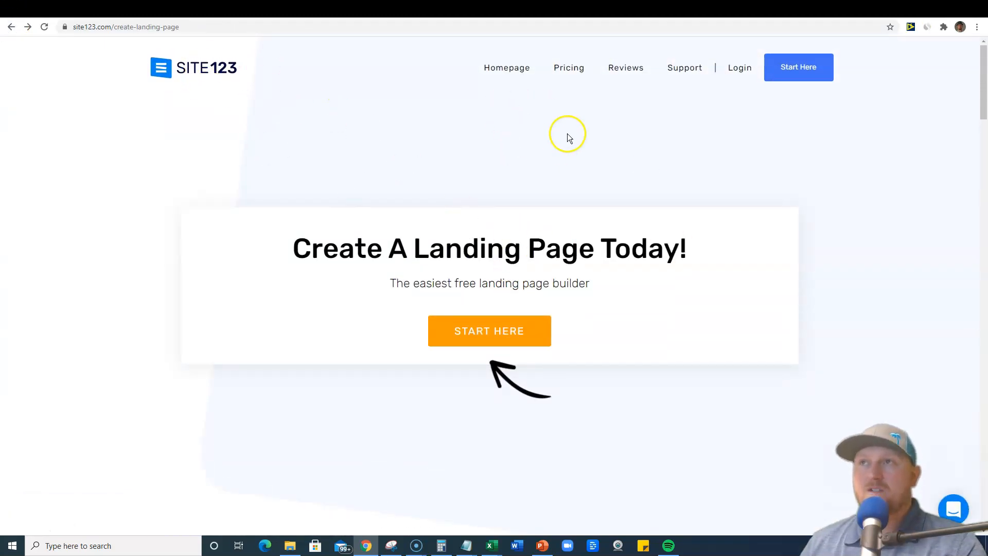
{"action": "left_click", "coordinate": [473, 331]}
{"action": "left_click", "coordinate": [308, 181]}
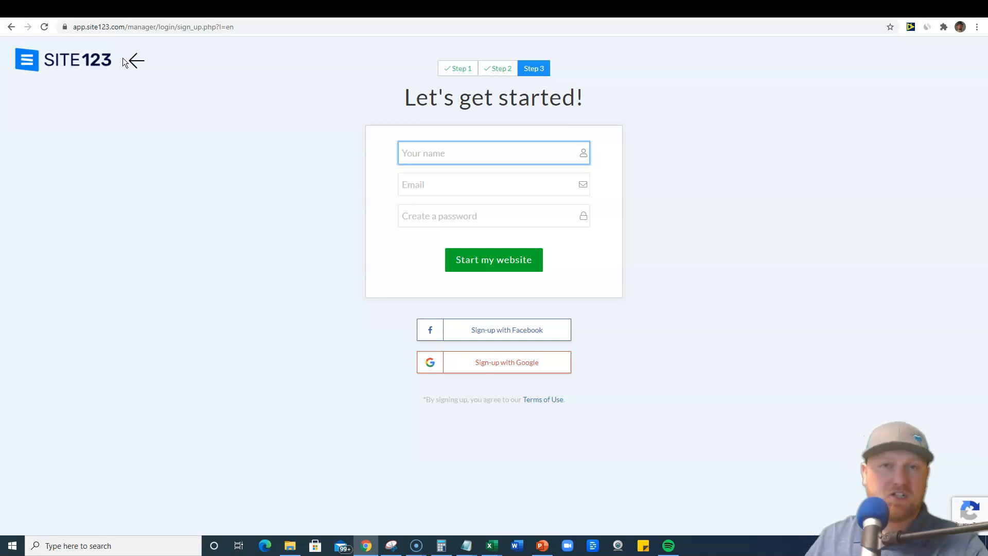
Switch to the Weebly blog article on landing page templates and skim through its content.
{"action": "left_click", "coordinate": [666, 11]}
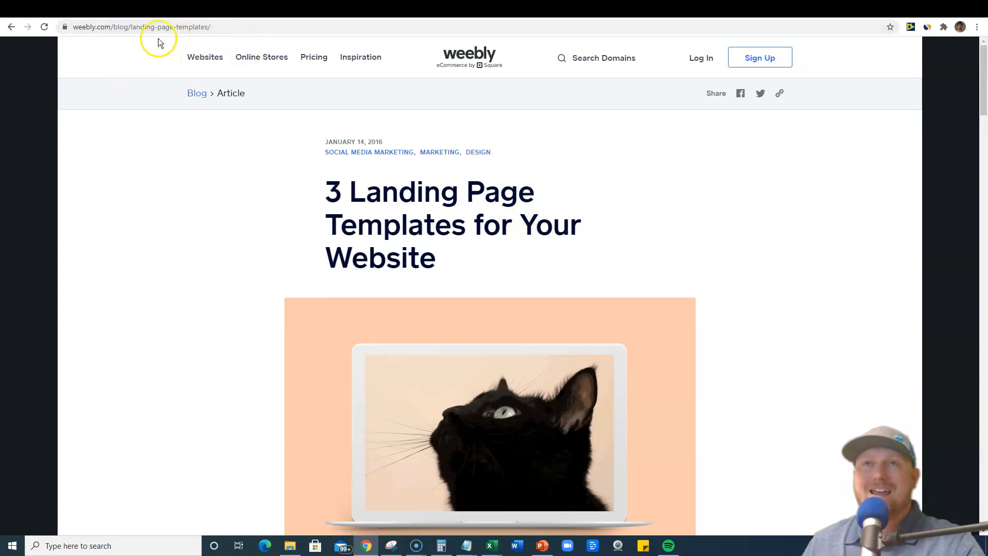
{"action": "scroll", "coordinate": [583, 198], "scroll_direction": "down", "scroll_amount": 10}
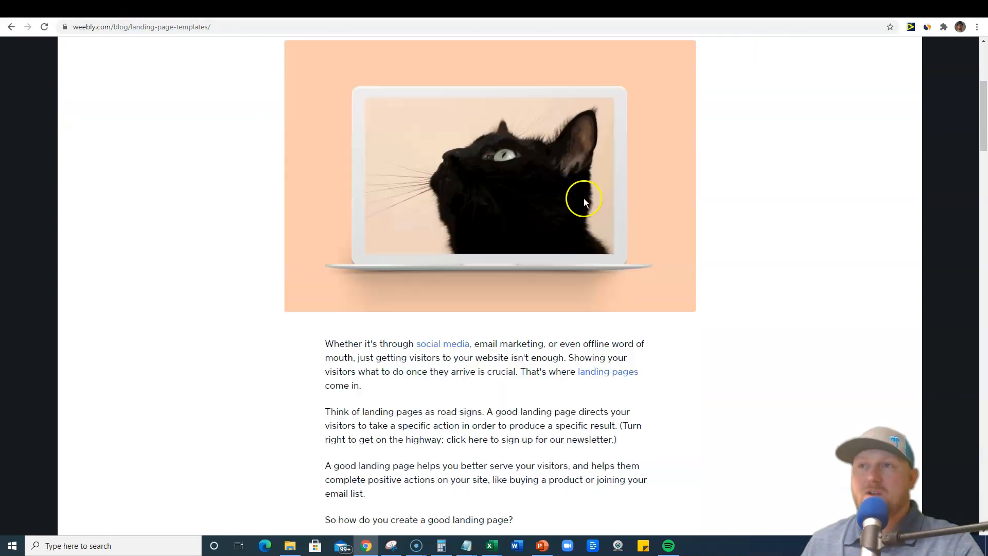
{"action": "scroll", "coordinate": [582, 202], "scroll_direction": "down", "scroll_amount": 20}
{"action": "scroll", "coordinate": [571, 205], "scroll_direction": "up", "scroll_amount": 11}
{"action": "scroll", "coordinate": [571, 205], "scroll_direction": "up", "scroll_amount": 20}
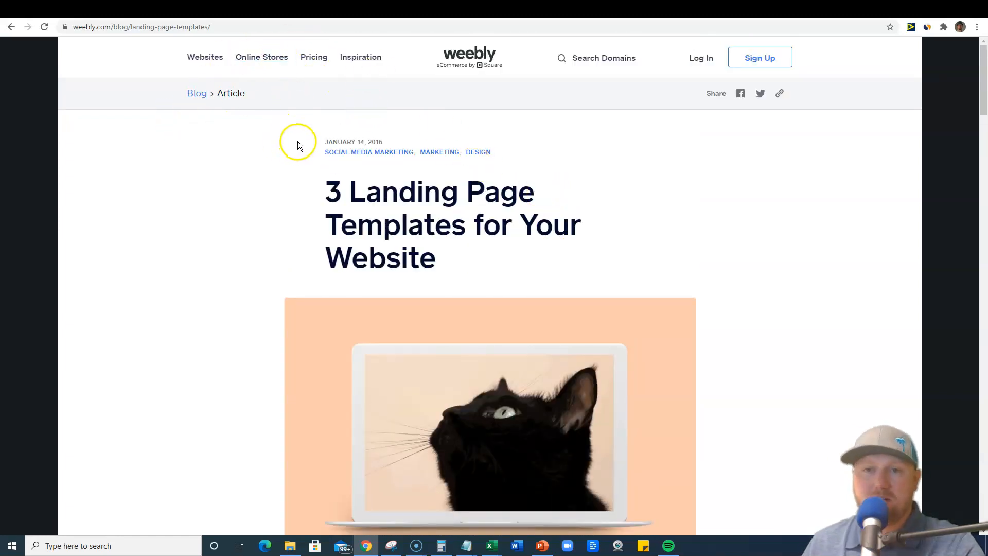
Switch to the blank Google Docs document and apply the Title style to its first line.
{"action": "left_click", "coordinate": [705, 10]}
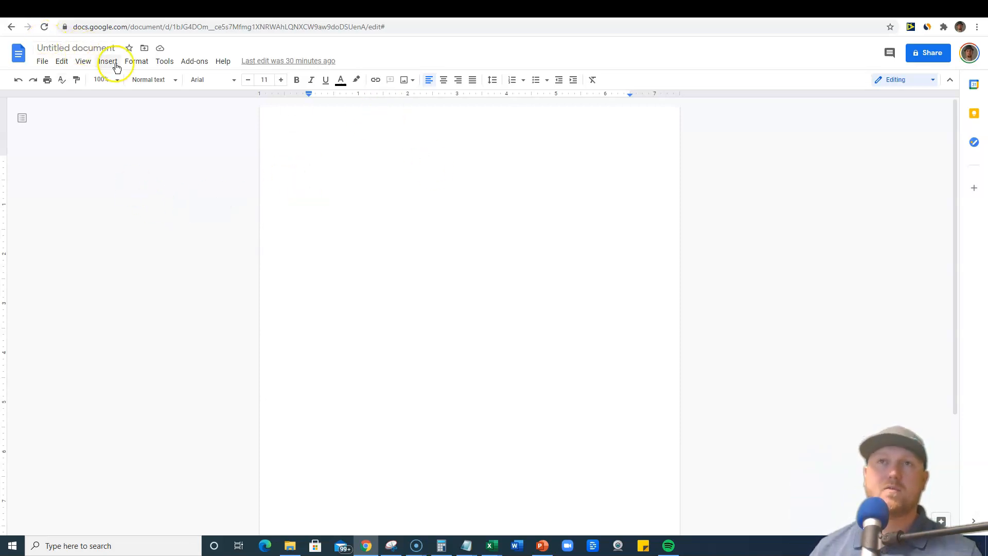
{"action": "left_click", "coordinate": [77, 47]}
{"action": "left_click", "coordinate": [363, 158]}
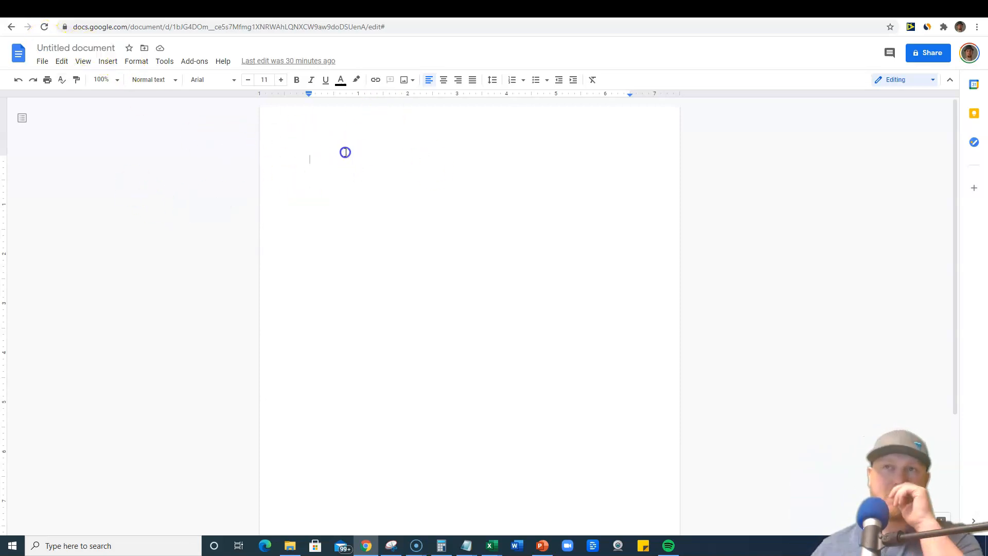
{"action": "left_click", "coordinate": [173, 80]}
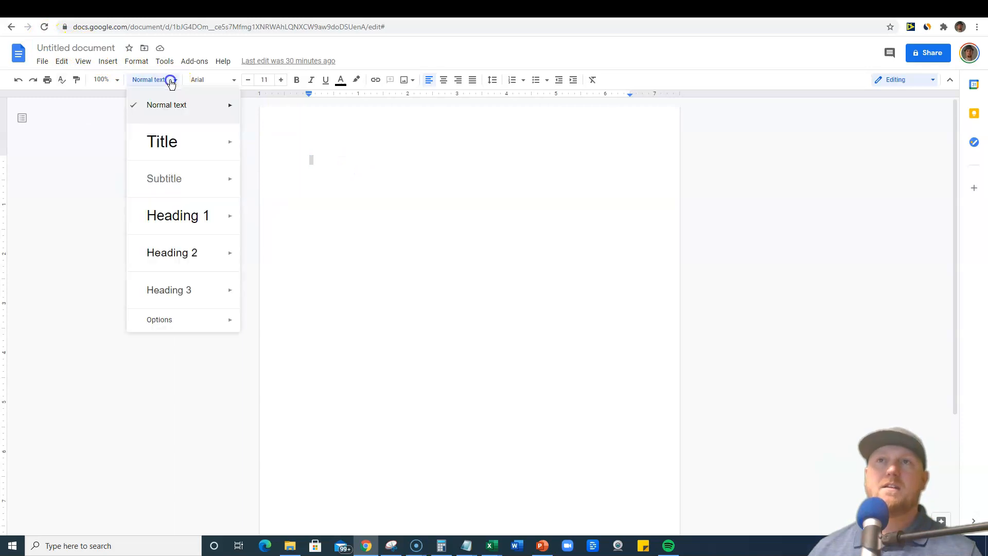
{"action": "left_click", "coordinate": [176, 146]}
Enter "This is My New Landing Page!" as the title on the document's first line.
{"action": "left_click", "coordinate": [313, 170]}
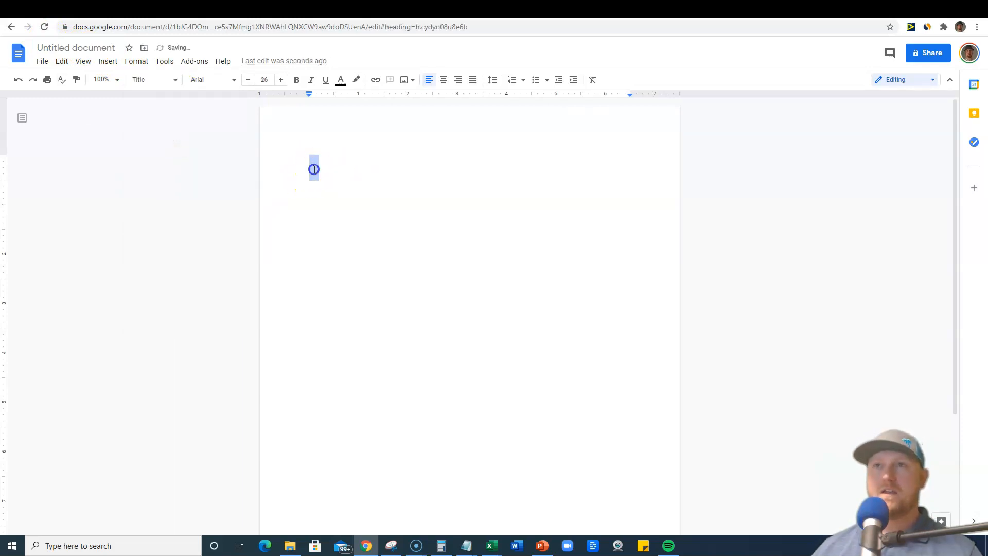
{"action": "type", "text": "This i"}
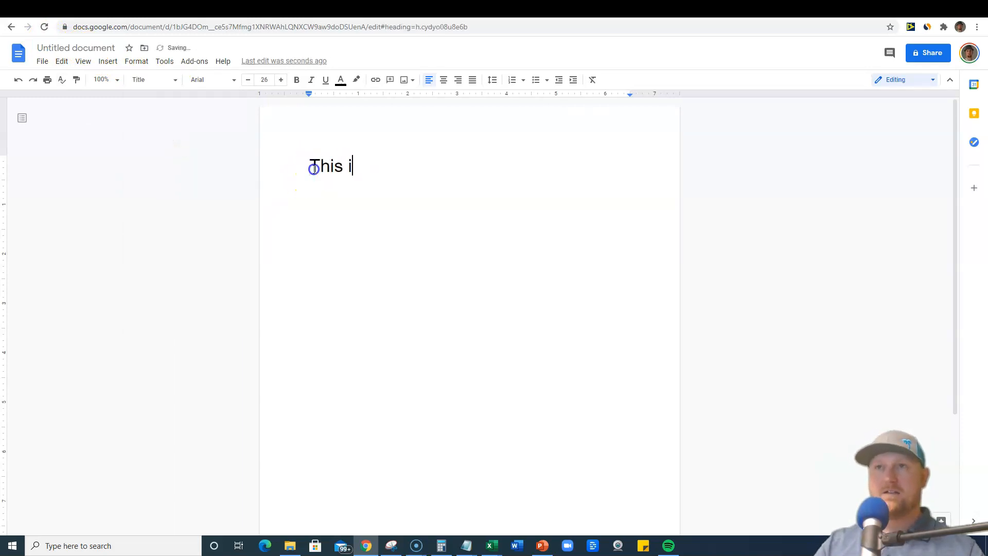
{"action": "type", "text": "s My New Landing"}
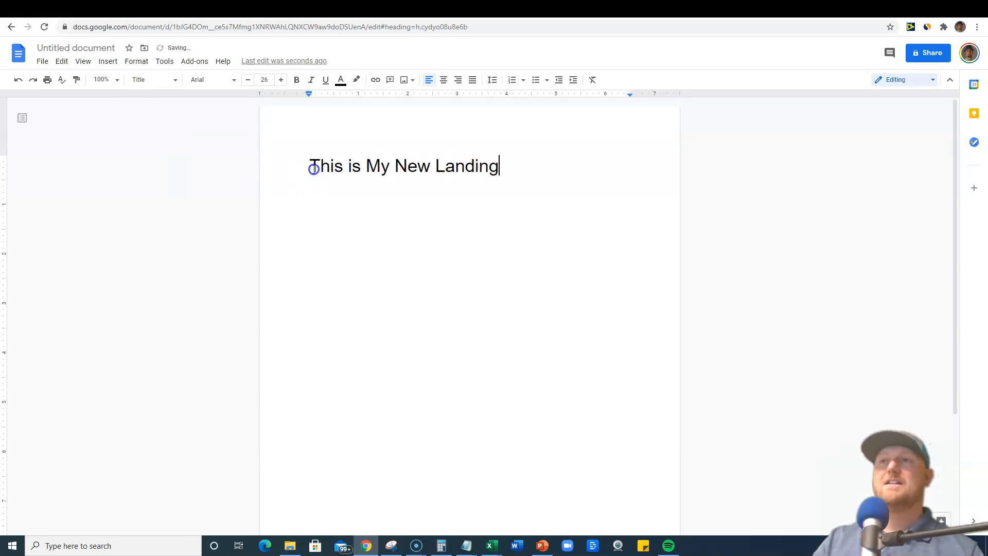
{"action": "type", "text": " Page!"}
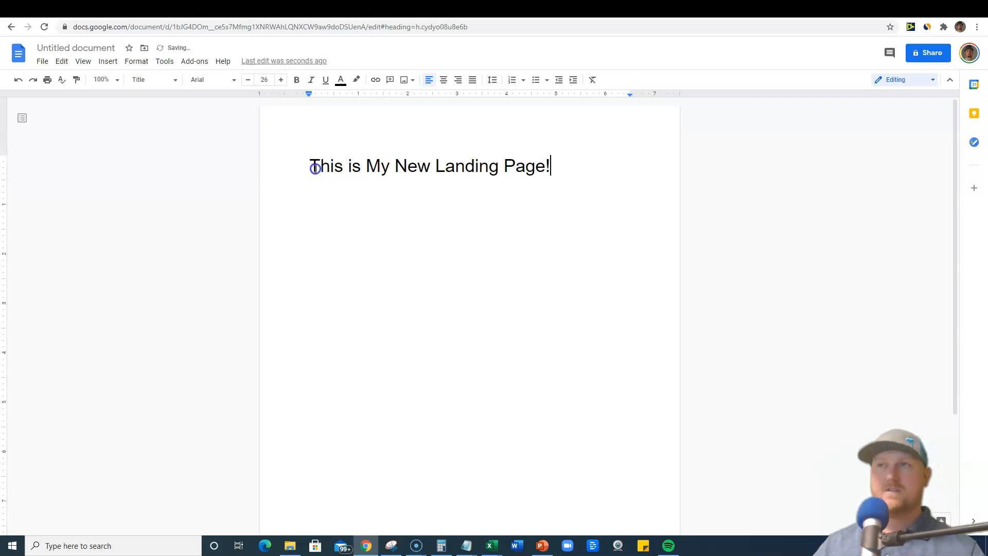
Increase the font size of the "This is My New Landing Page!" title to 32.
{"action": "left_click_drag", "start_coordinate": [549, 160], "coordinate": [255, 128]}
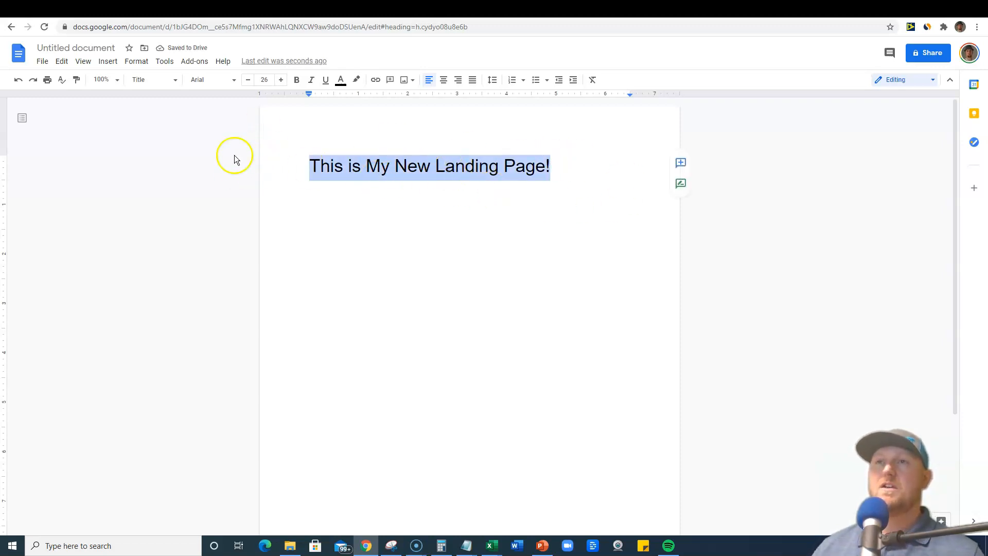
{"action": "left_click", "coordinate": [280, 80]}
{"action": "left_click", "coordinate": [281, 80]}
{"action": "left_click", "coordinate": [281, 79]}
{"action": "left_click", "coordinate": [280, 80]}
{"action": "left_click", "coordinate": [280, 80]}
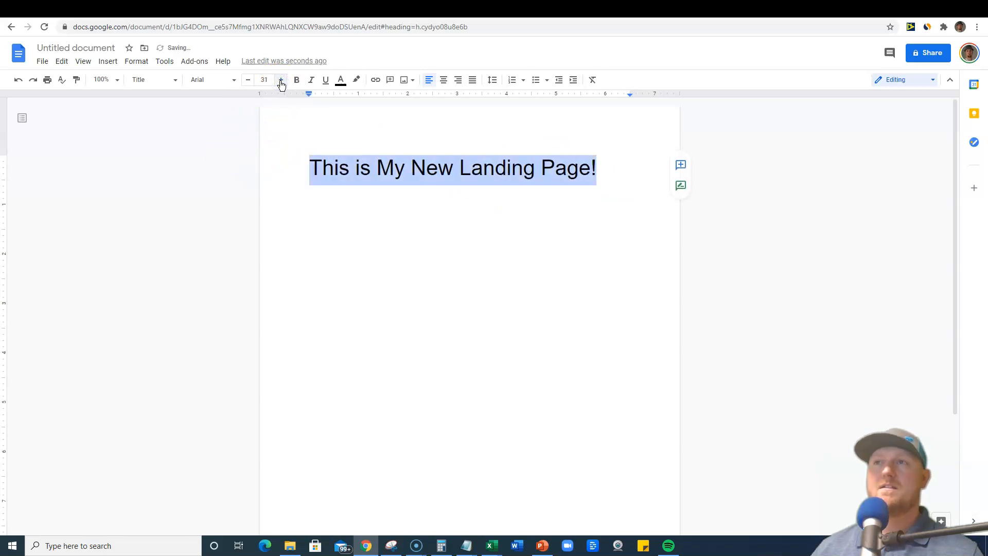
{"action": "left_click", "coordinate": [280, 79]}
{"action": "left_click", "coordinate": [445, 218]}
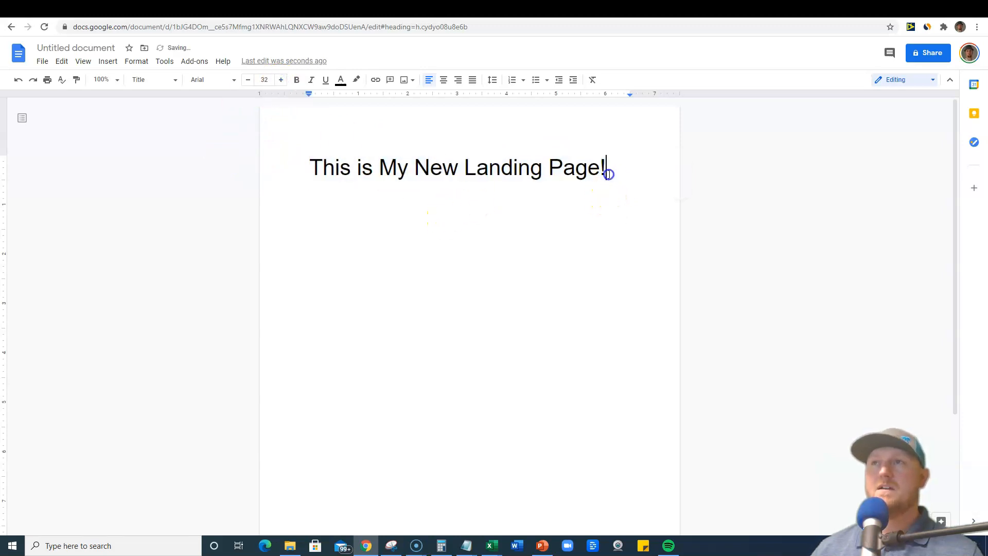
Make the whole "This is My New Landing Page!" title bold and underlined.
{"action": "left_click_drag", "start_coordinate": [609, 174], "coordinate": [293, 163]}
{"action": "left_click", "coordinate": [297, 80]}
{"action": "left_click", "coordinate": [533, 190]}
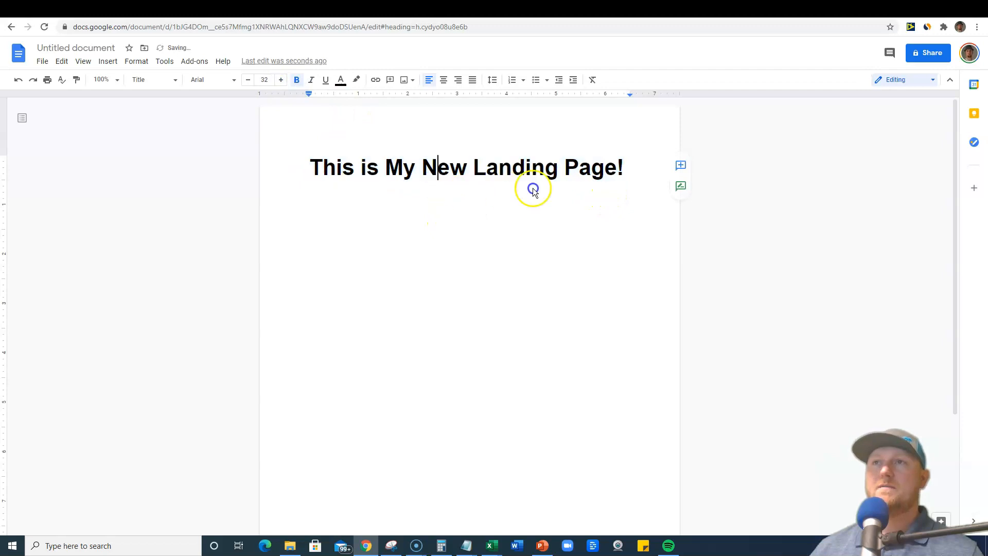
{"action": "left_click_drag", "start_coordinate": [624, 170], "coordinate": [267, 161]}
{"action": "left_click", "coordinate": [327, 79]}
{"action": "left_click", "coordinate": [485, 225]}
{"action": "left_click_drag", "start_coordinate": [628, 165], "coordinate": [298, 168]}
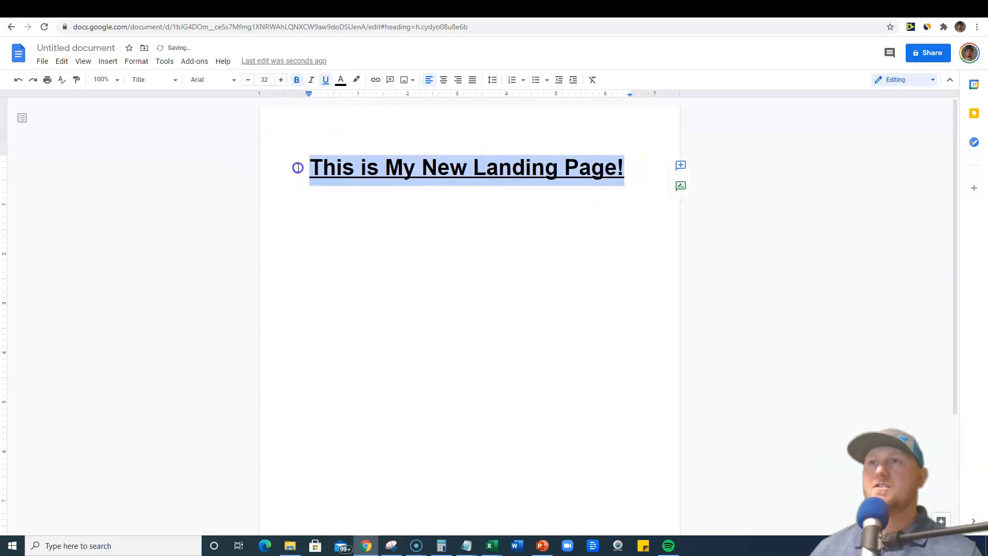
{"action": "left_click", "coordinate": [407, 260]}
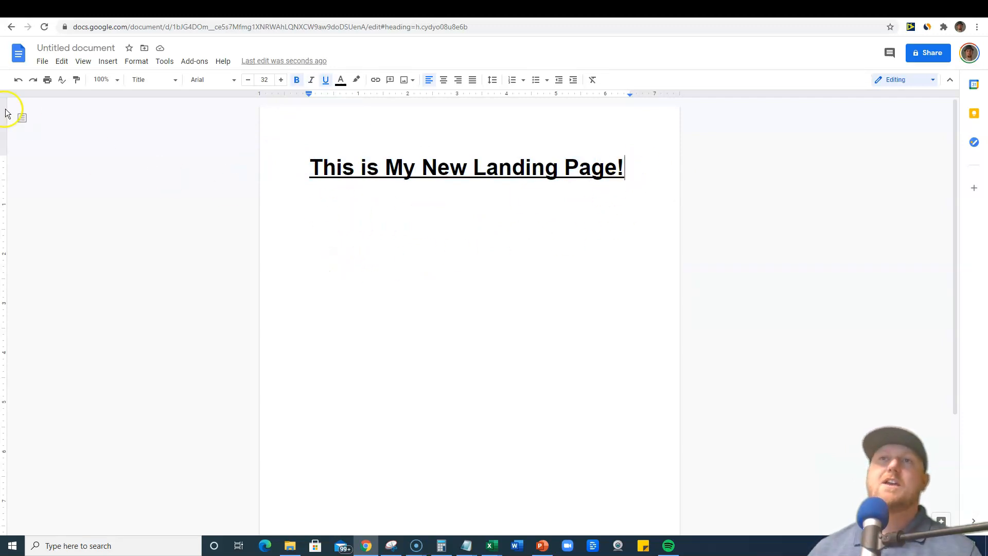
Set the page color of the whole document to light blue in the page setup.
{"action": "left_click", "coordinate": [43, 62]}
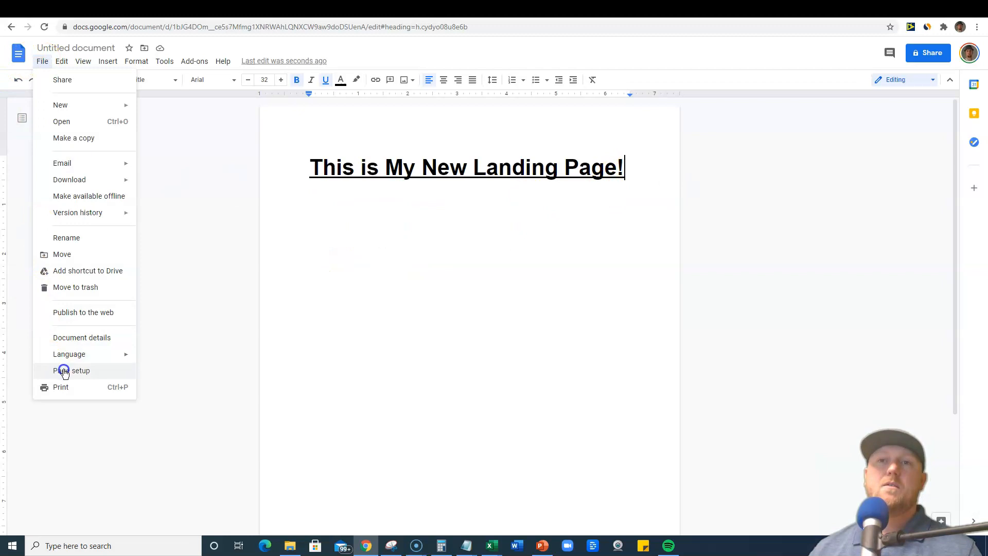
{"action": "left_click", "coordinate": [63, 370]}
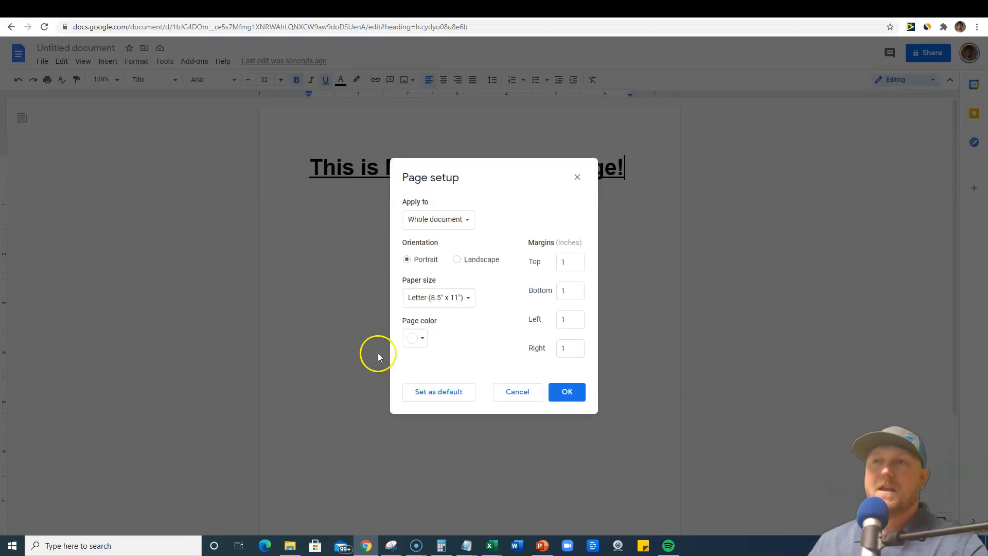
{"action": "left_click", "coordinate": [422, 340]}
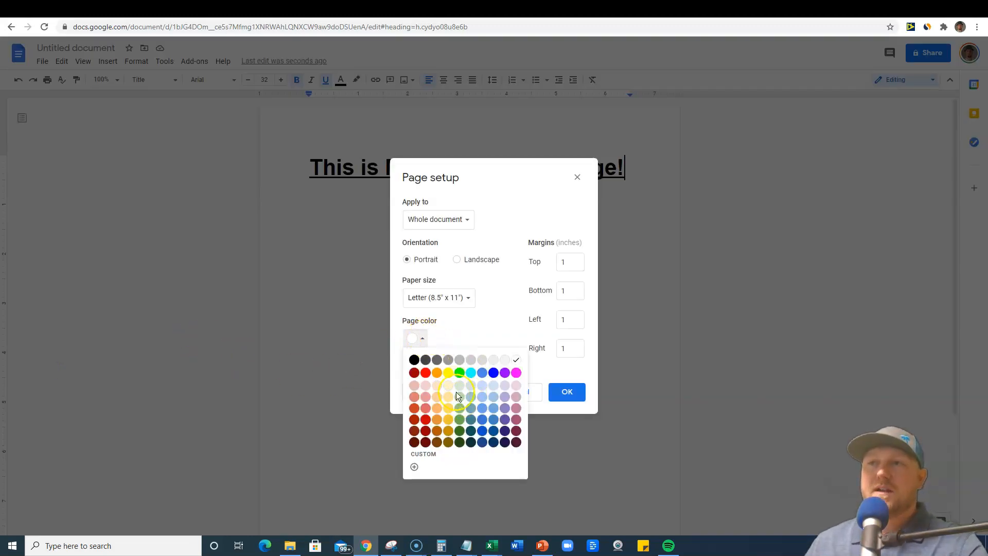
{"action": "left_click", "coordinate": [482, 386]}
{"action": "left_click", "coordinate": [564, 392]}
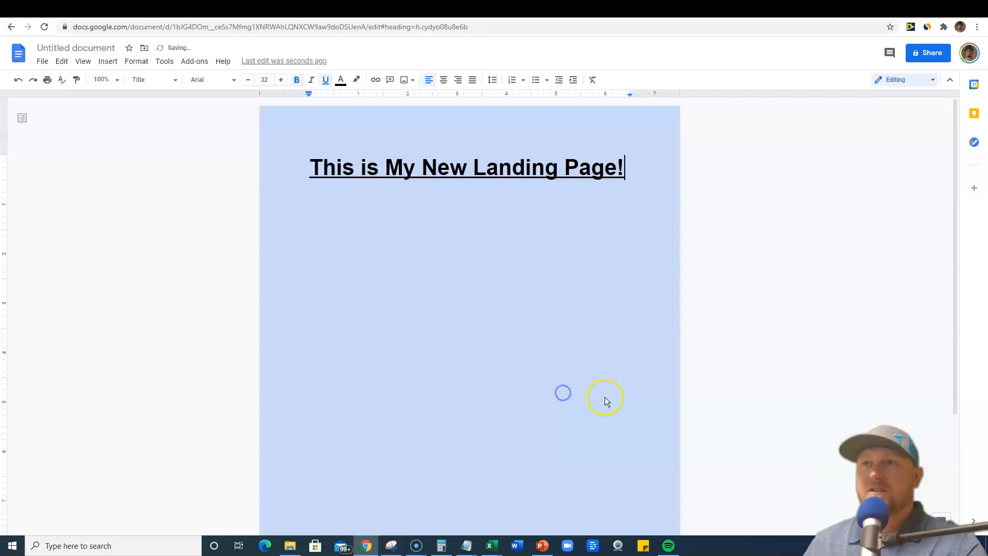
{"action": "left_click", "coordinate": [740, 221]}
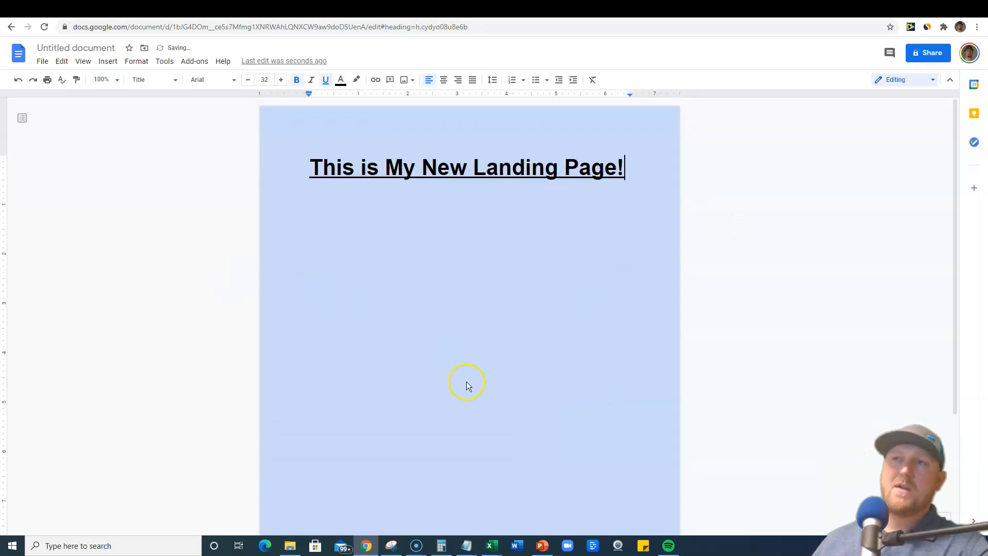
{"action": "scroll", "coordinate": [463, 394], "scroll_direction": "down", "scroll_amount": 3}
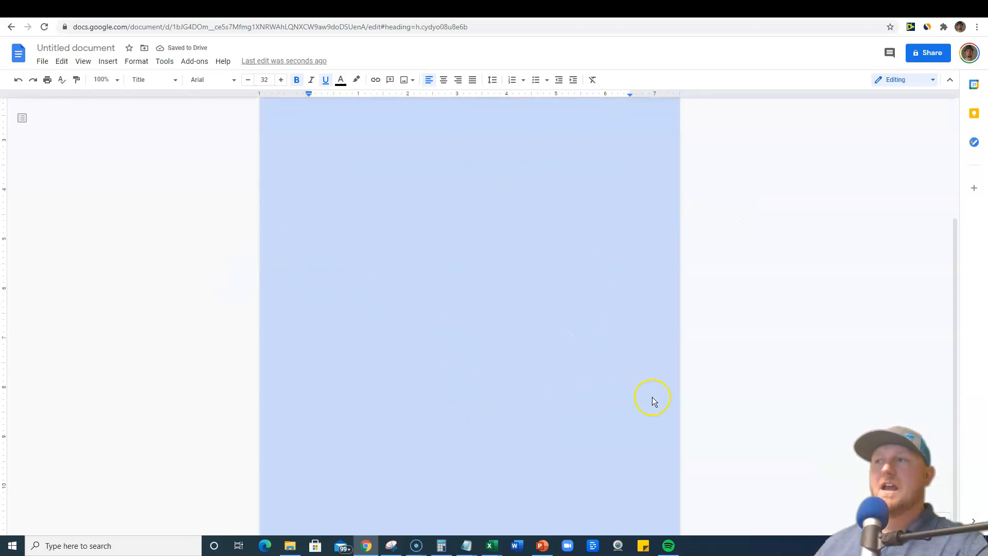
Add the line "I have this product and here are the benefits:" below the title and style it as Heading 1.
{"action": "scroll", "coordinate": [481, 391], "scroll_direction": "up", "scroll_amount": 3}
{"action": "scroll", "coordinate": [447, 334], "scroll_direction": "down", "scroll_amount": 1}
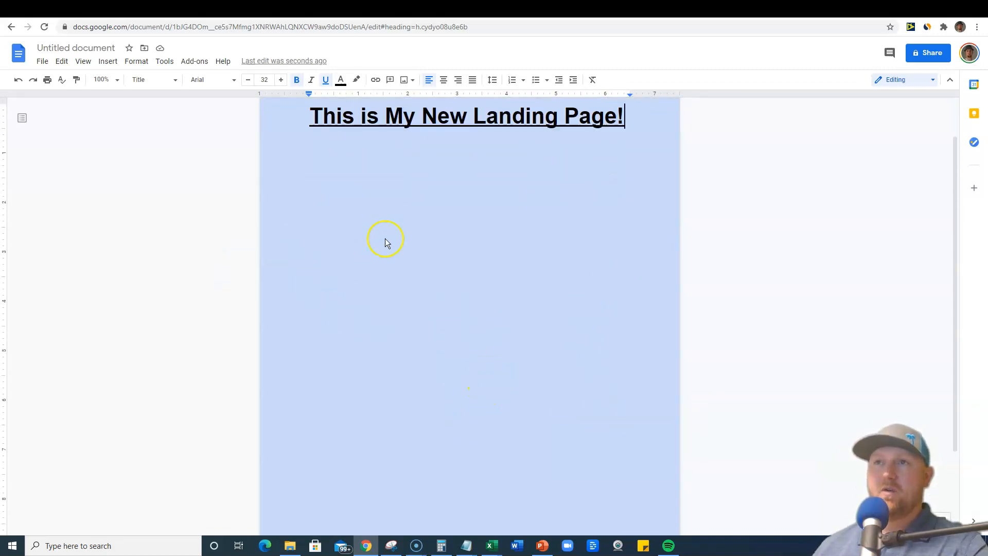
{"action": "scroll", "coordinate": [625, 190], "scroll_direction": "up", "scroll_amount": 1}
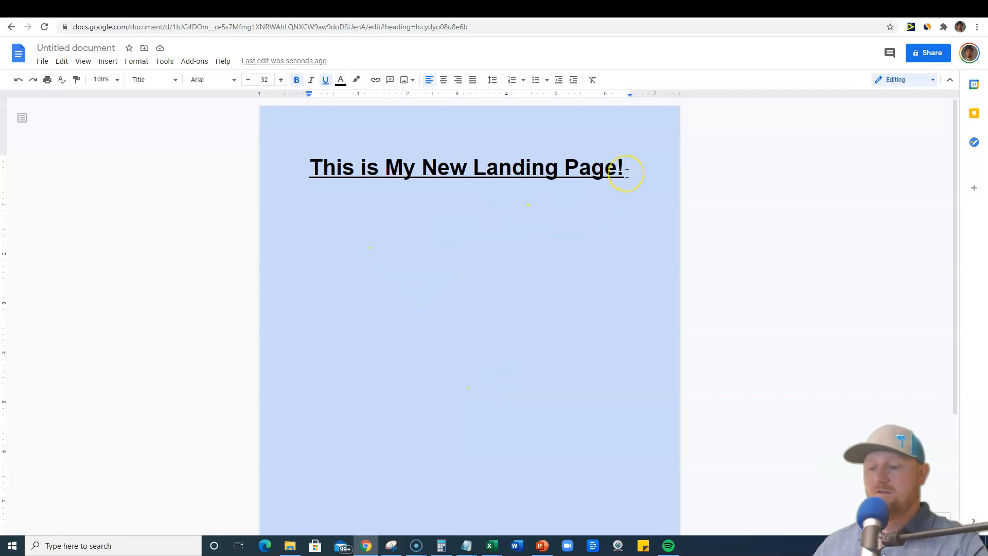
{"action": "key", "text": "Return"}
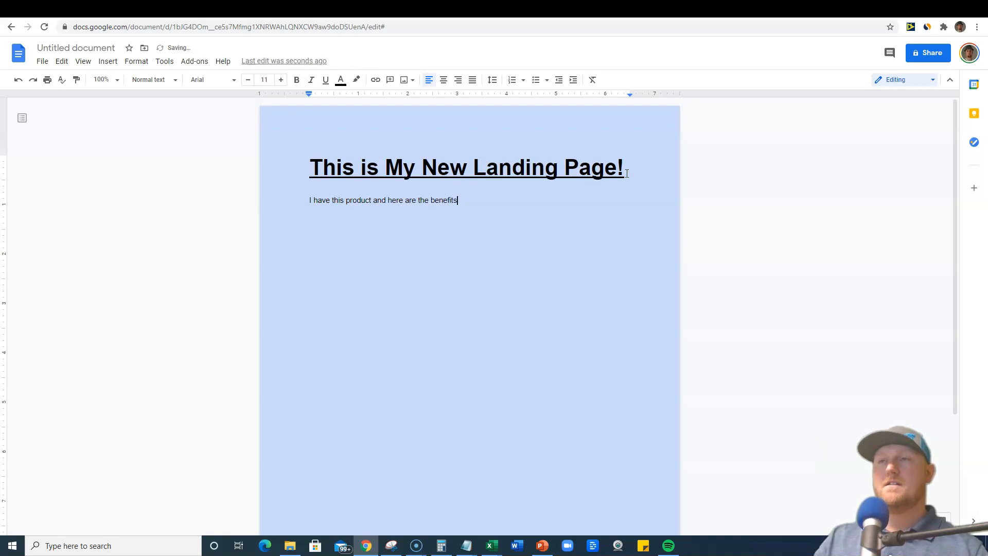
{"action": "left_click_drag", "start_coordinate": [508, 194], "coordinate": [287, 198]}
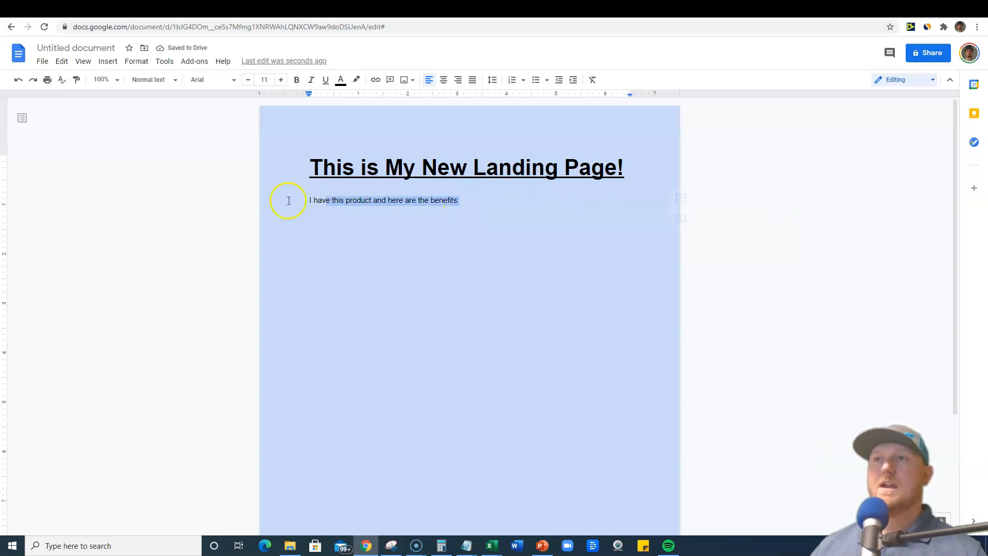
{"action": "left_click", "coordinate": [174, 80]}
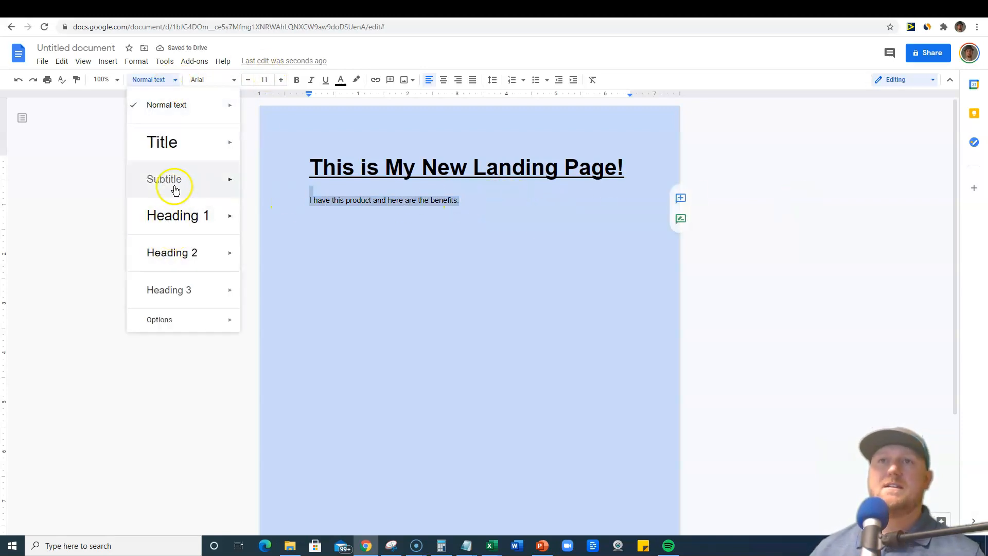
{"action": "left_click", "coordinate": [184, 226]}
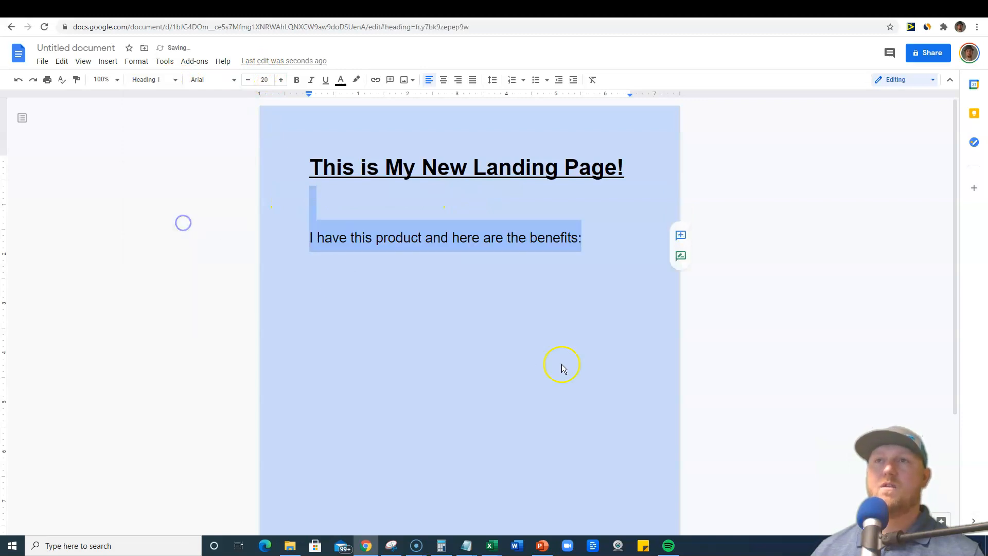
Create a numbered list with Benefit A, Benefit B and Benefit C below the benefits line.
{"action": "left_click", "coordinate": [586, 241]}
{"action": "key", "text": "Return"}
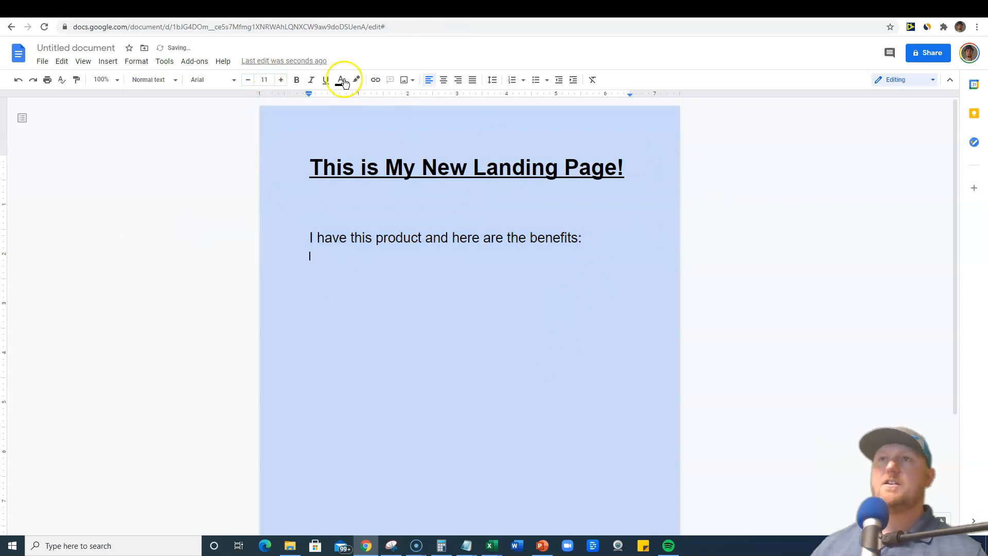
{"action": "left_click", "coordinate": [511, 81]}
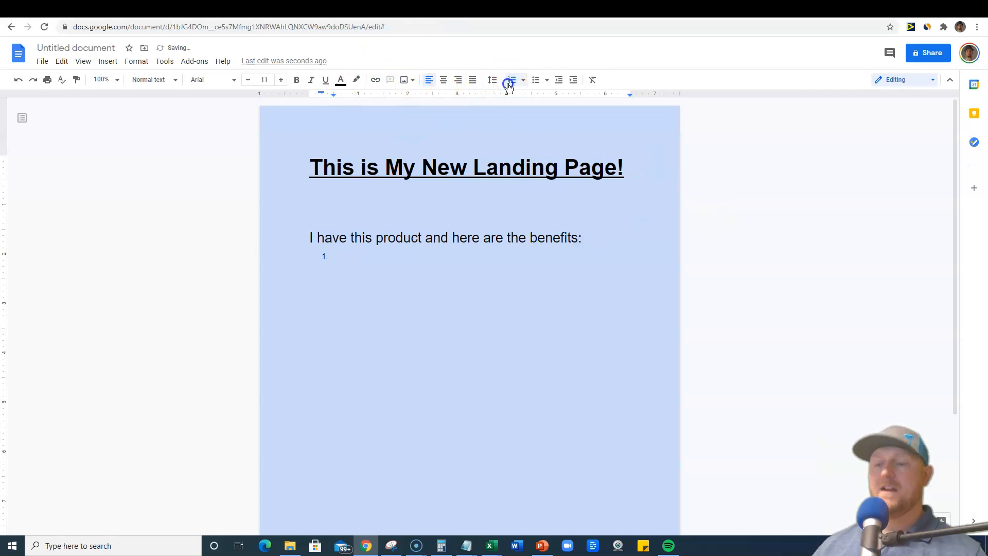
{"action": "type", "text": "Benefit A"}
{"action": "key", "text": "Return"}
{"action": "type", "text": "Benefit B"}
{"action": "key", "text": "Return"}
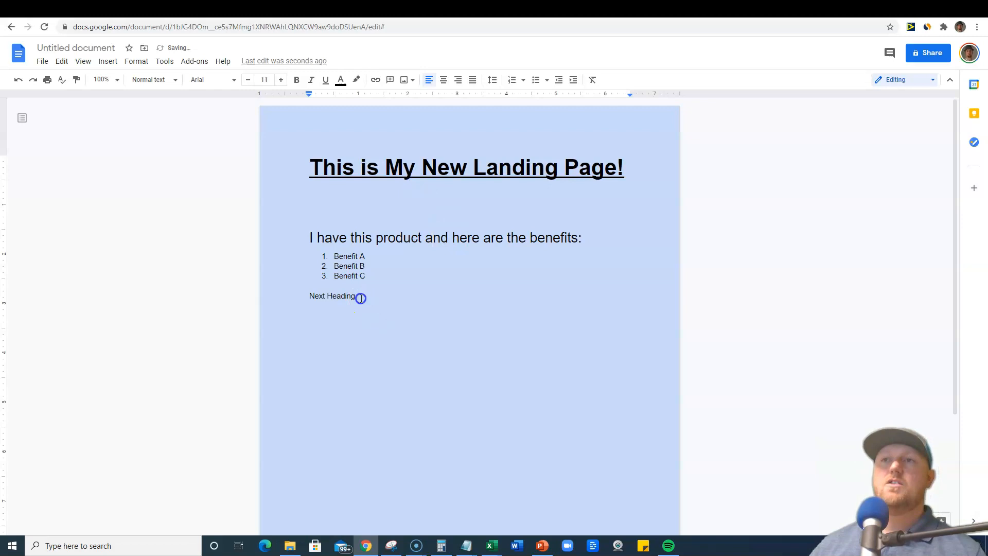
Add a "Next Heading" line below the numbered list and style it as Heading 1.
{"action": "left_click_drag", "start_coordinate": [361, 298], "coordinate": [260, 296]}
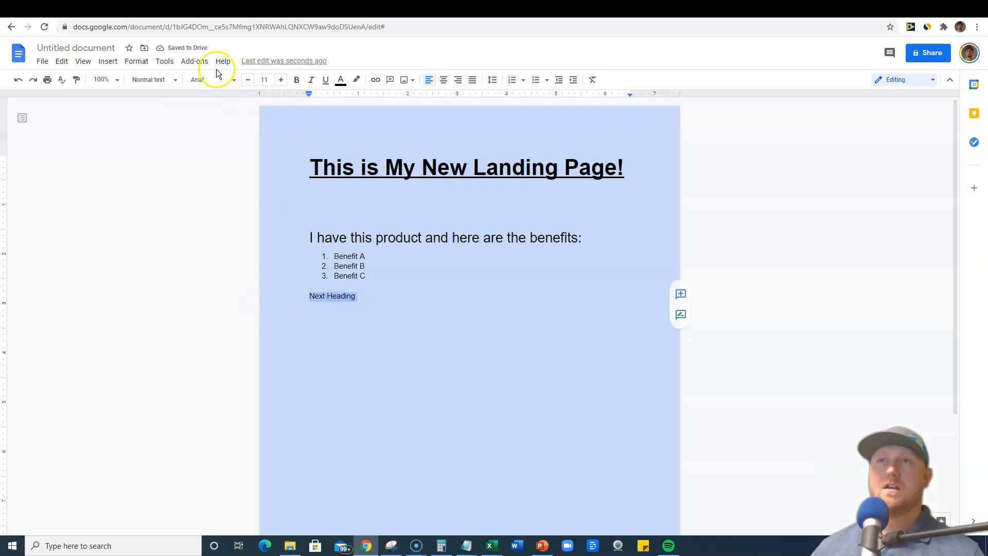
{"action": "left_click", "coordinate": [161, 86]}
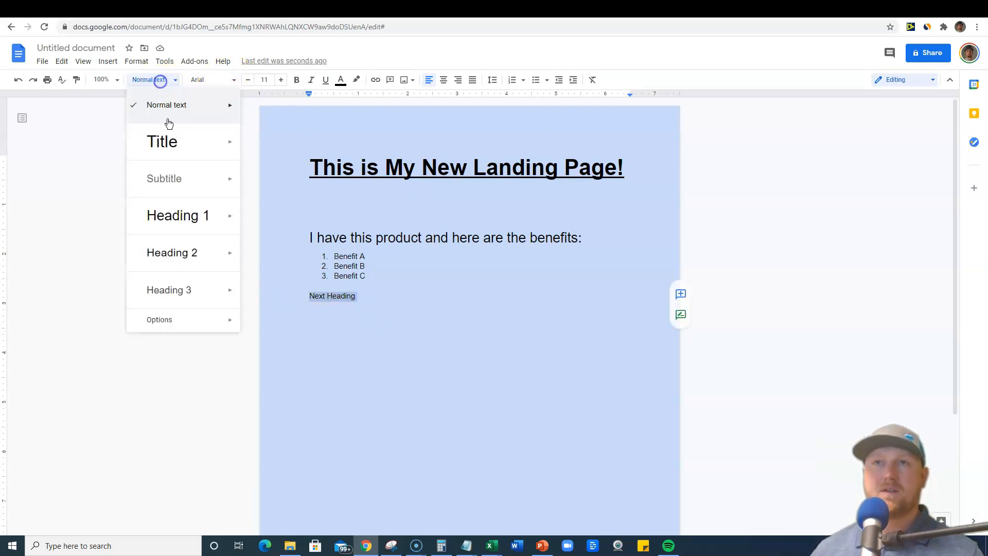
{"action": "left_click", "coordinate": [181, 217]}
{"action": "left_click", "coordinate": [558, 247]}
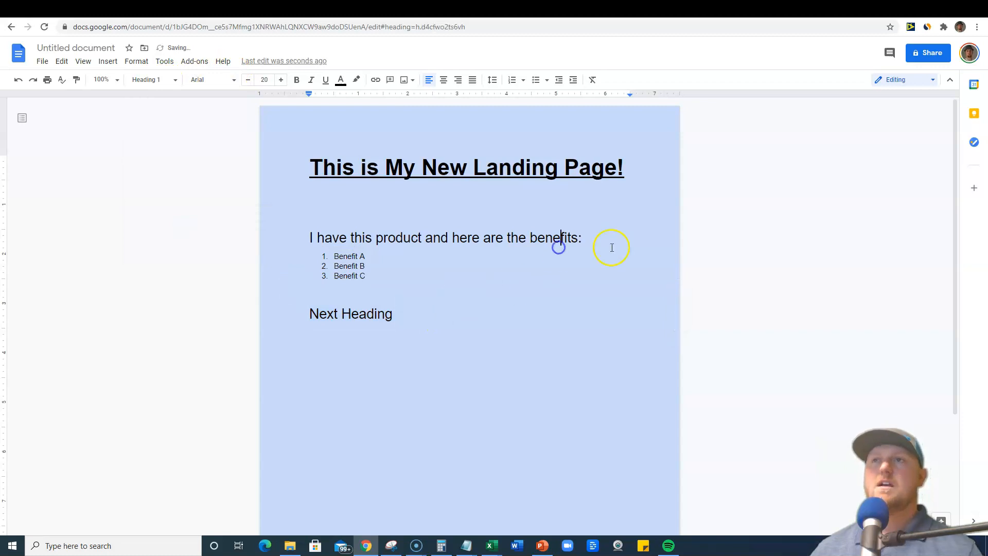
{"action": "double_click", "coordinate": [453, 216]}
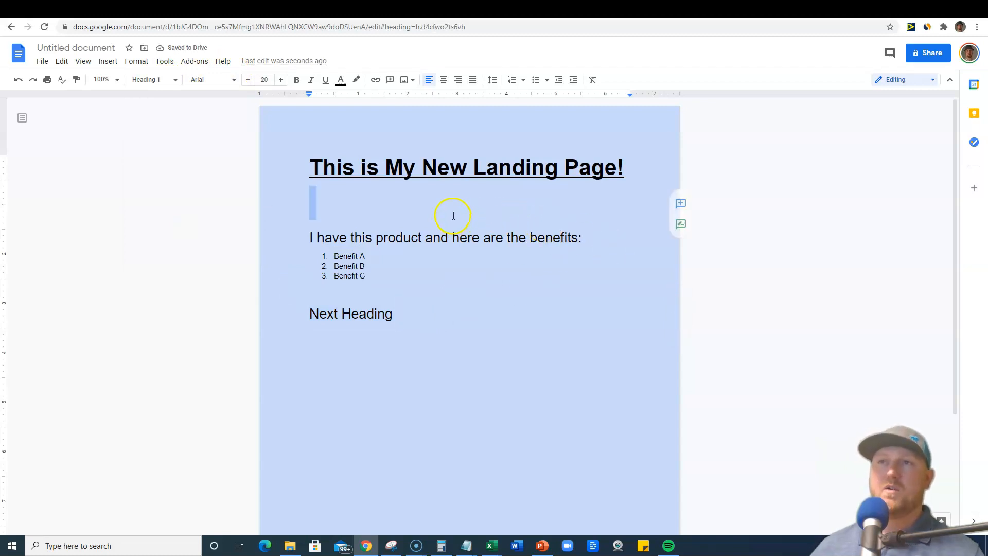
{"action": "left_click", "coordinate": [321, 206]}
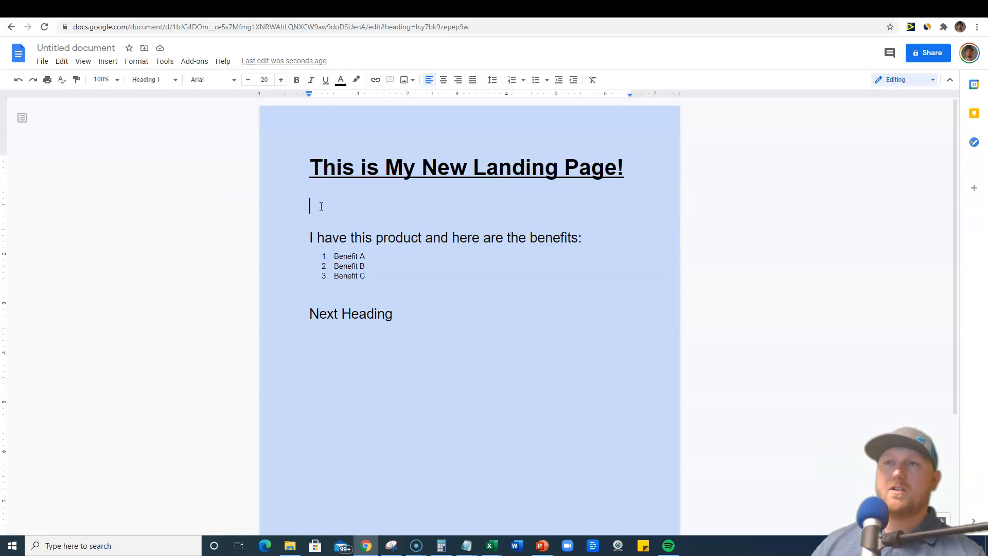
{"action": "left_click_drag", "start_coordinate": [633, 169], "coordinate": [209, 168]}
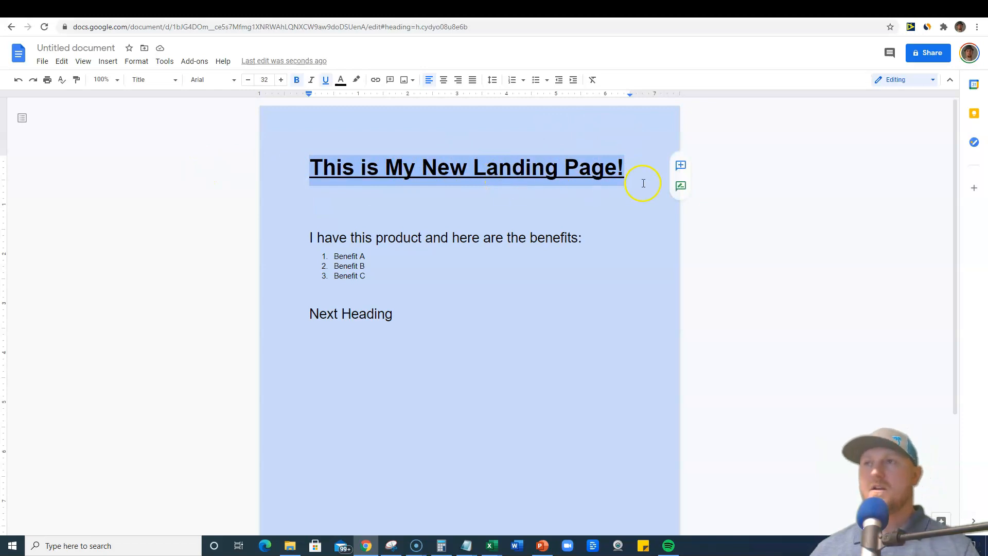
Add blank space directly below the "This is My New Landing Page!" title and start a new drawing there.
{"action": "left_click", "coordinate": [624, 173]}
{"action": "key", "text": "Return"}
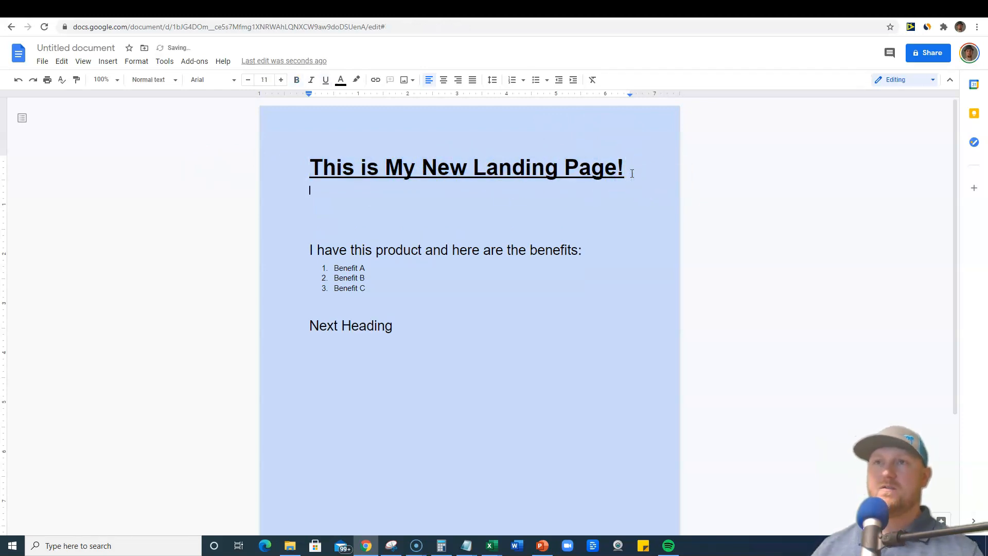
{"action": "left_click", "coordinate": [328, 199]}
{"action": "left_click", "coordinate": [109, 62]}
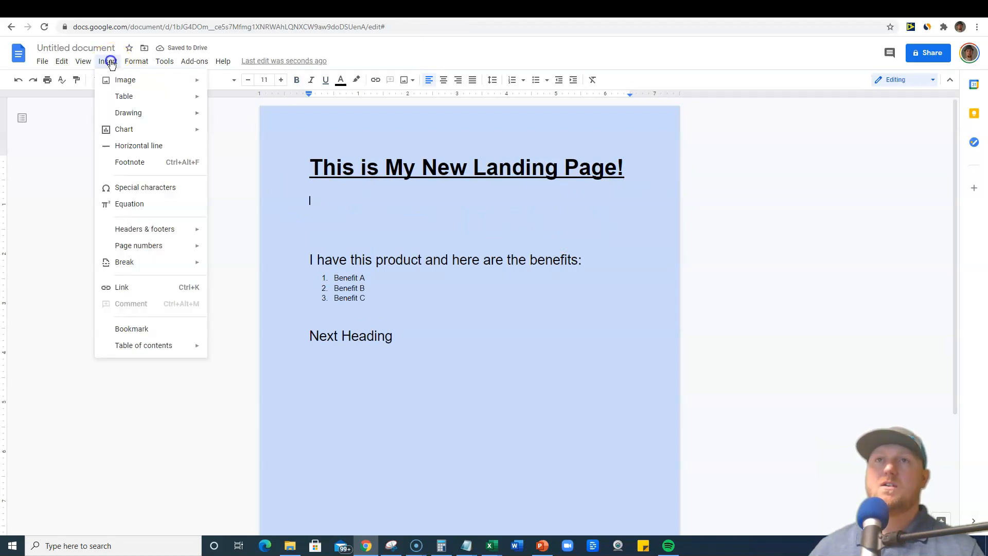
{"action": "mouse_move", "coordinate": [133, 112]}
{"action": "left_click", "coordinate": [226, 115]}
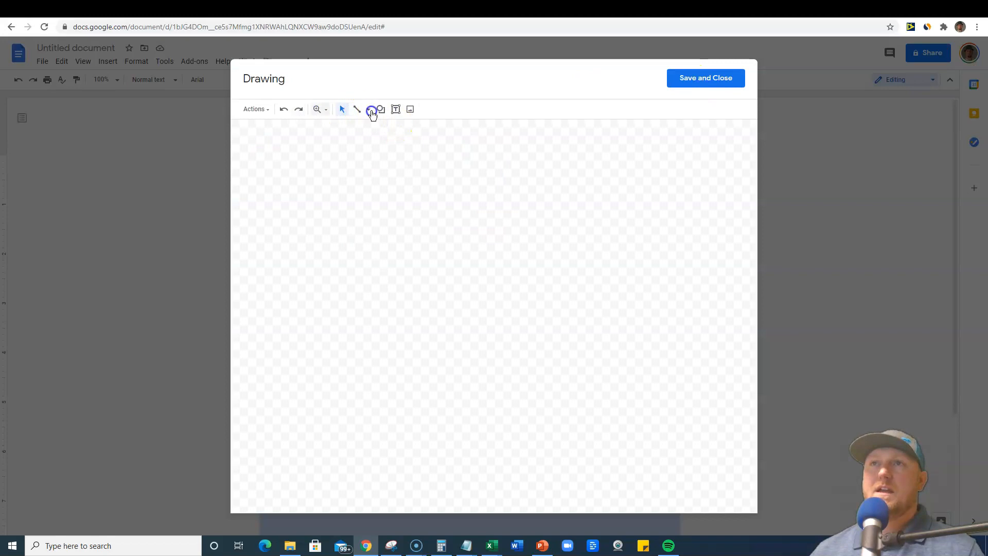
Draw a wide rectangle in the upper part of the drawing canvas and fill it with solid black.
{"action": "left_click", "coordinate": [386, 110]}
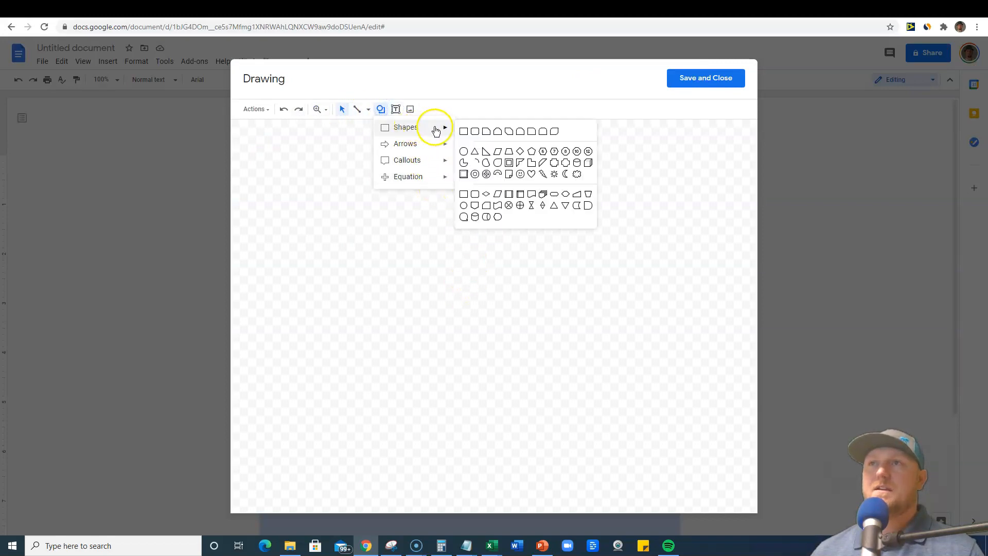
{"action": "left_click", "coordinate": [464, 131]}
{"action": "left_click_drag", "start_coordinate": [329, 190], "coordinate": [705, 254]}
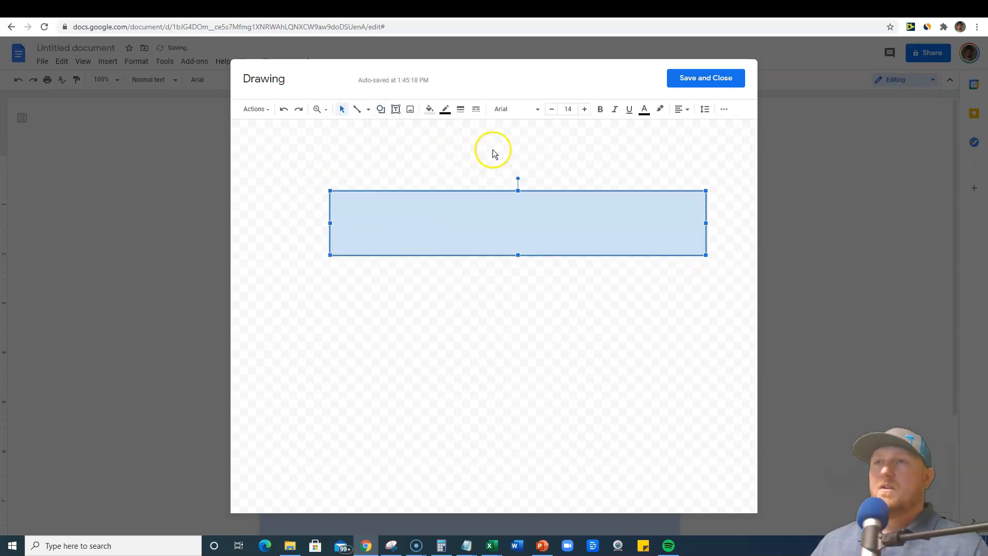
{"action": "left_click", "coordinate": [429, 108]}
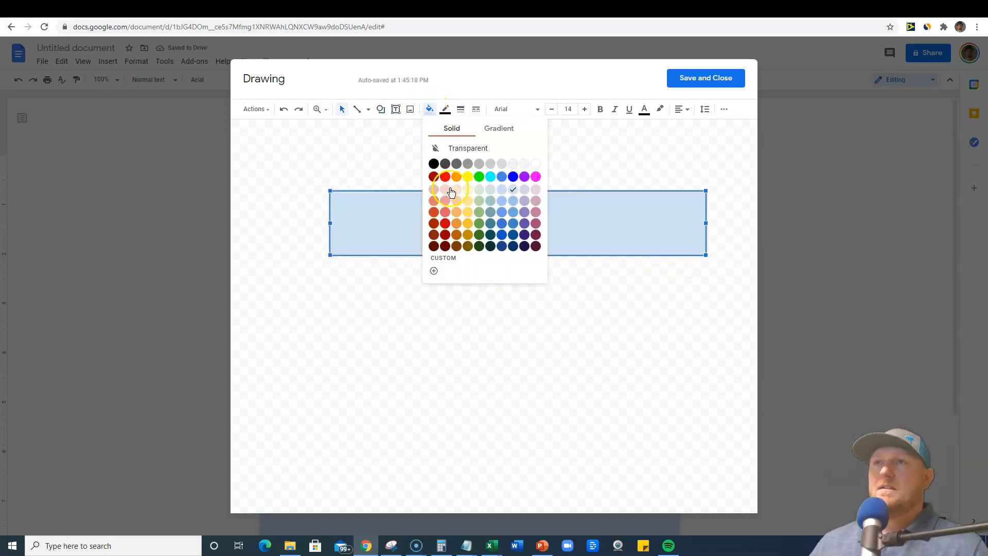
{"action": "left_click", "coordinate": [434, 164]}
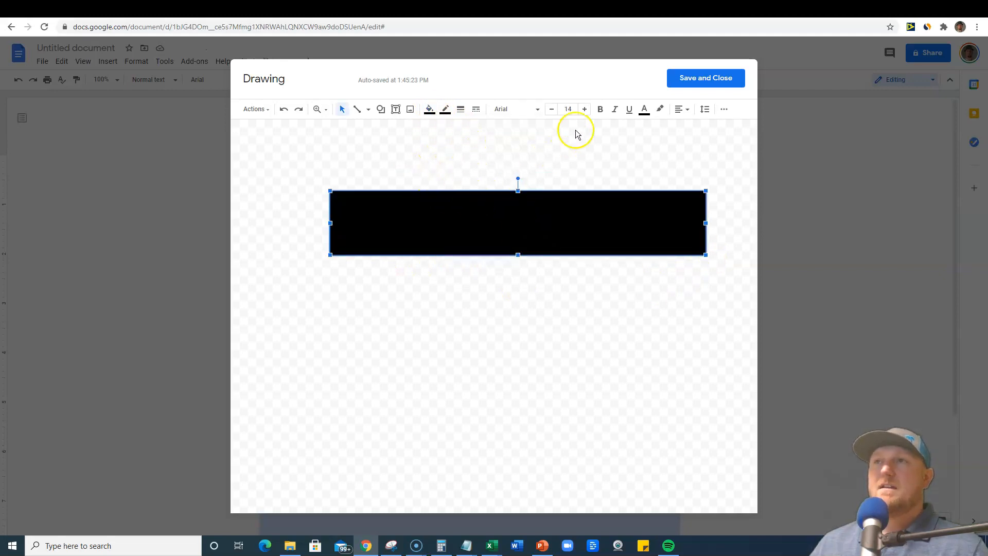
Place a text box inside the black rectangle with the white text "This is My Awesome New Landing Page!".
{"action": "left_click", "coordinate": [395, 109]}
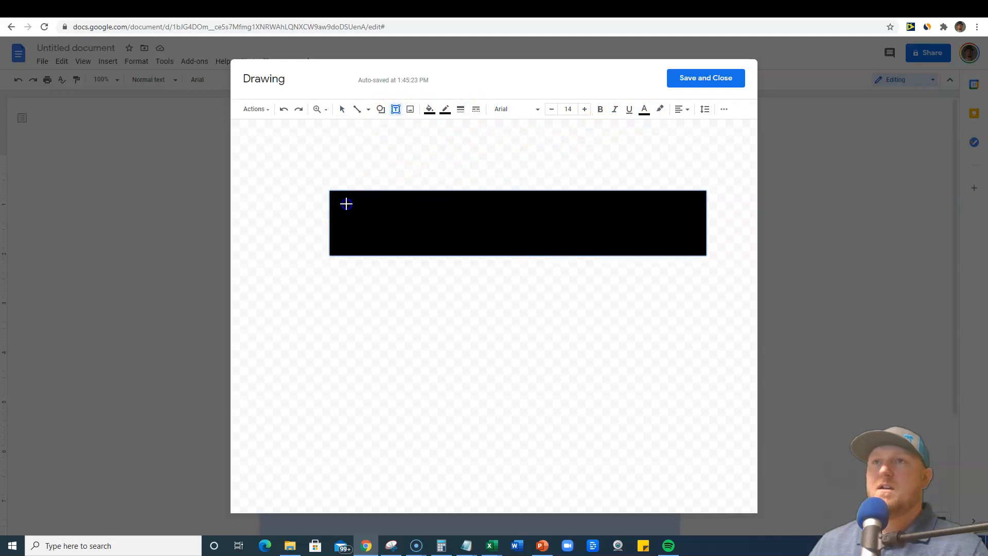
{"action": "left_click_drag", "start_coordinate": [339, 197], "coordinate": [698, 250]}
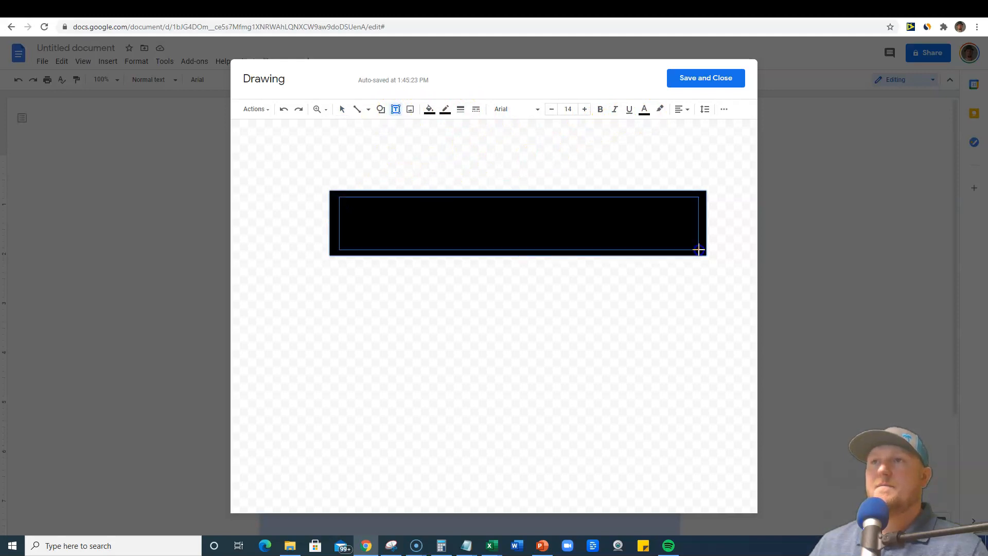
{"action": "left_click", "coordinate": [644, 109]}
{"action": "left_click", "coordinate": [639, 129]}
{"action": "left_click", "coordinate": [380, 208]}
{"action": "type", "text": "This"}
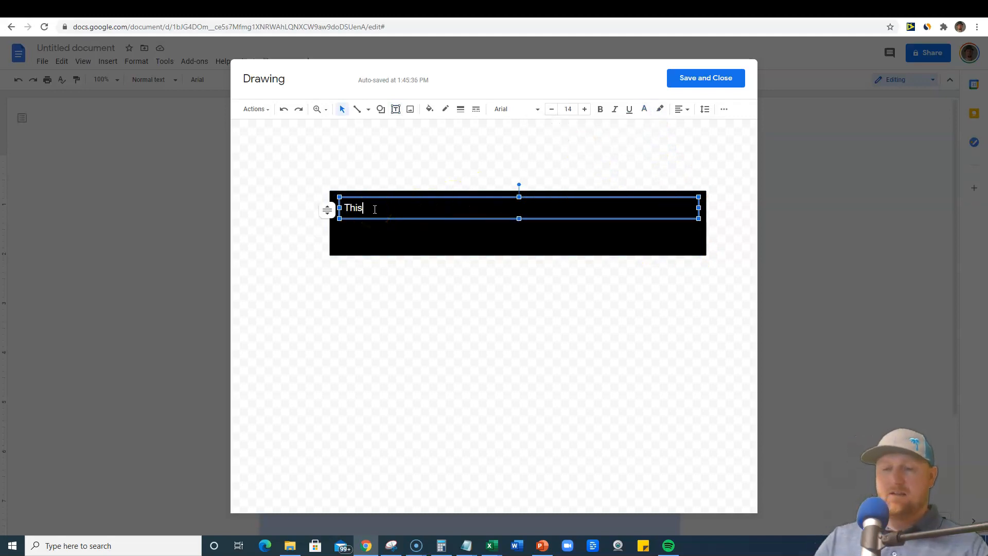
{"action": "type", "text": " is My"}
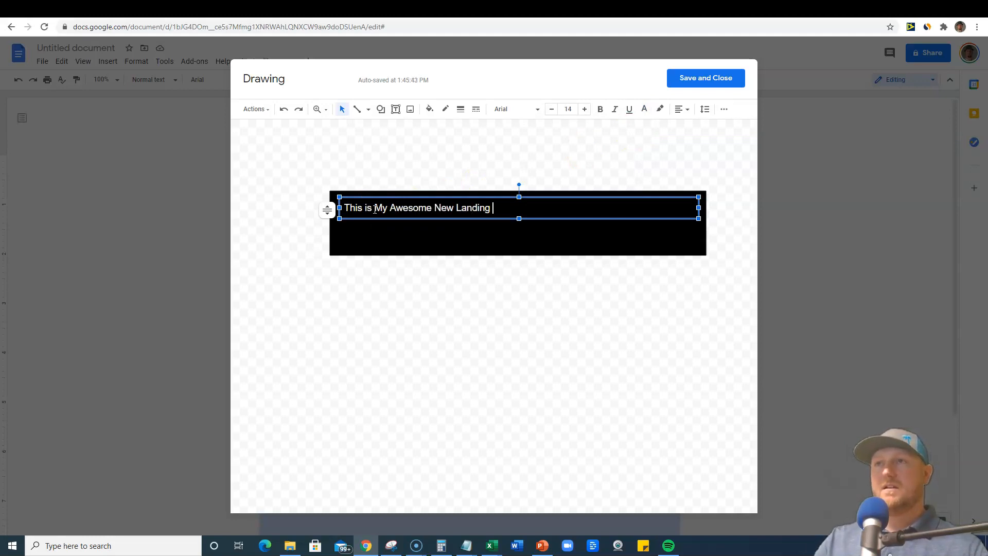
{"action": "type", "text": "Awesome New Landing Page!"}
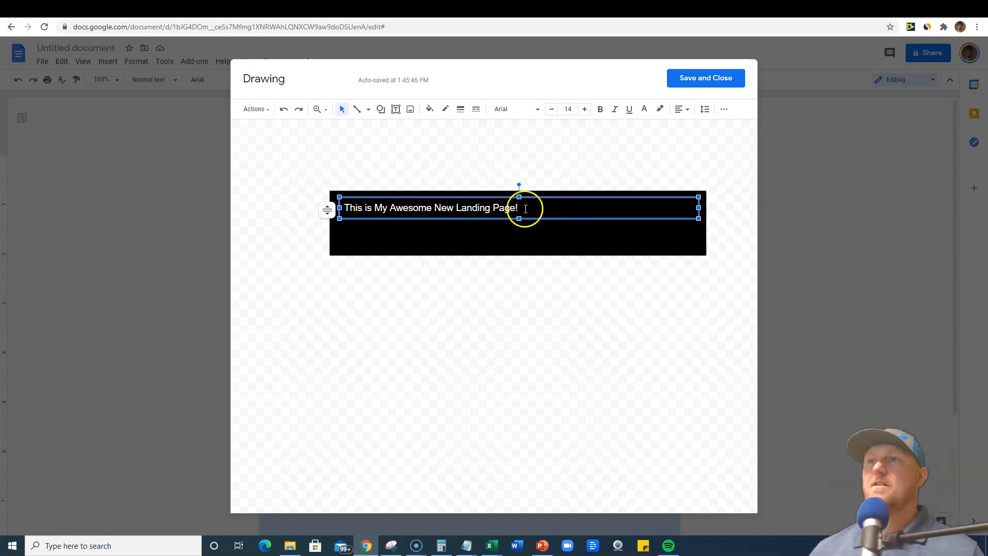
Set the font size of the banner text to 28 so it fits on one line.
{"action": "left_click_drag", "start_coordinate": [523, 209], "coordinate": [247, 193]}
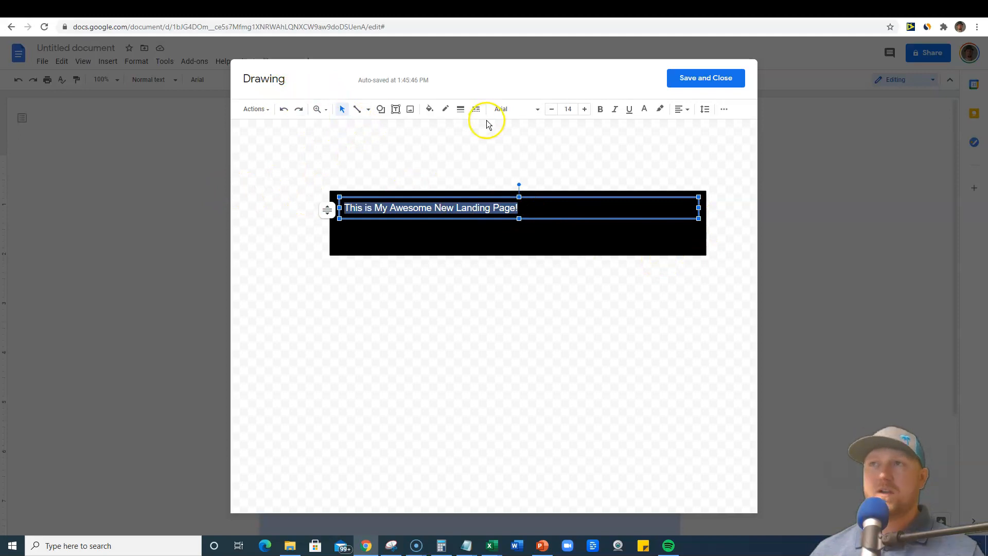
{"action": "left_click", "coordinate": [584, 109]}
{"action": "left_click", "coordinate": [584, 110]}
{"action": "double_click", "coordinate": [584, 109]}
{"action": "left_click", "coordinate": [584, 110]}
{"action": "double_click", "coordinate": [584, 109]}
{"action": "double_click", "coordinate": [584, 109]}
{"action": "left_click", "coordinate": [584, 110]}
{"action": "double_click", "coordinate": [583, 110]}
{"action": "double_click", "coordinate": [583, 110]}
{"action": "left_click", "coordinate": [584, 110]}
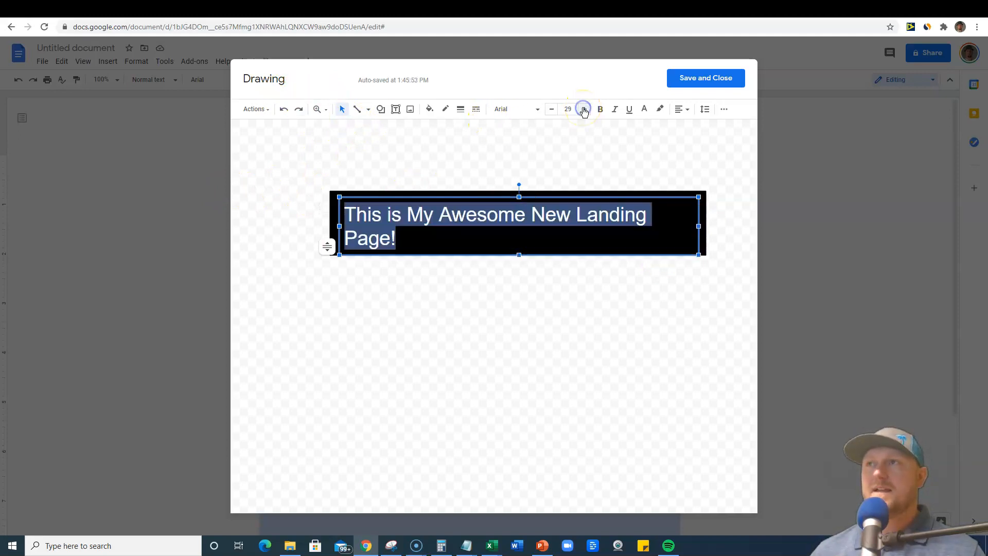
{"action": "left_click", "coordinate": [551, 110]}
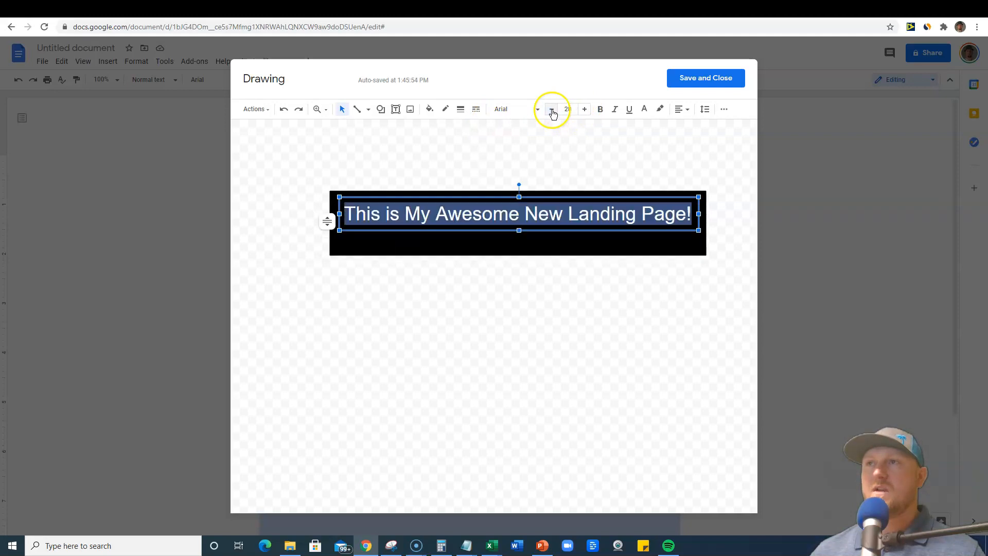
Center the text box vertically within the black rectangle and save the drawing into the document.
{"action": "left_click", "coordinate": [523, 232]}
{"action": "left_click_drag", "start_coordinate": [523, 235], "coordinate": [522, 245]}
{"action": "left_click", "coordinate": [610, 295]}
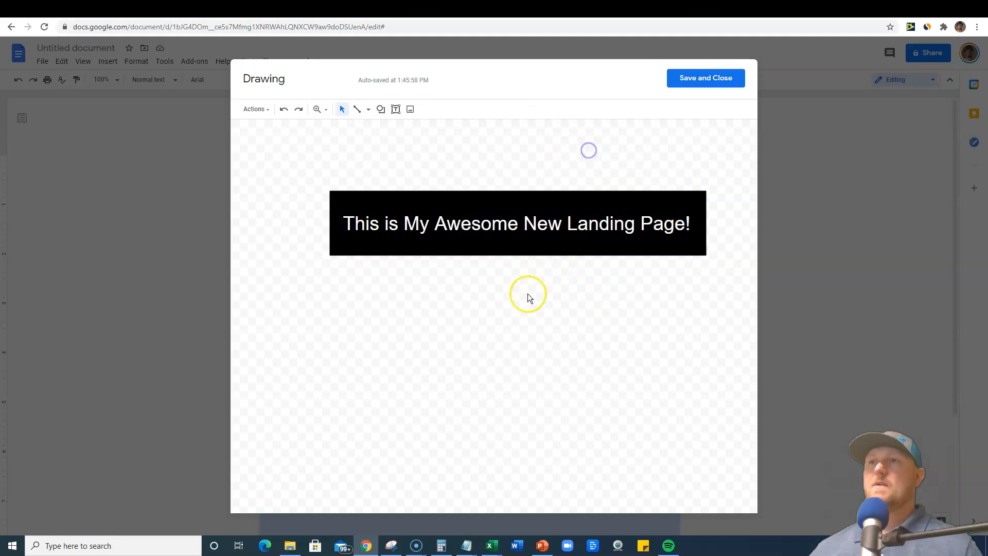
{"action": "left_click", "coordinate": [705, 78]}
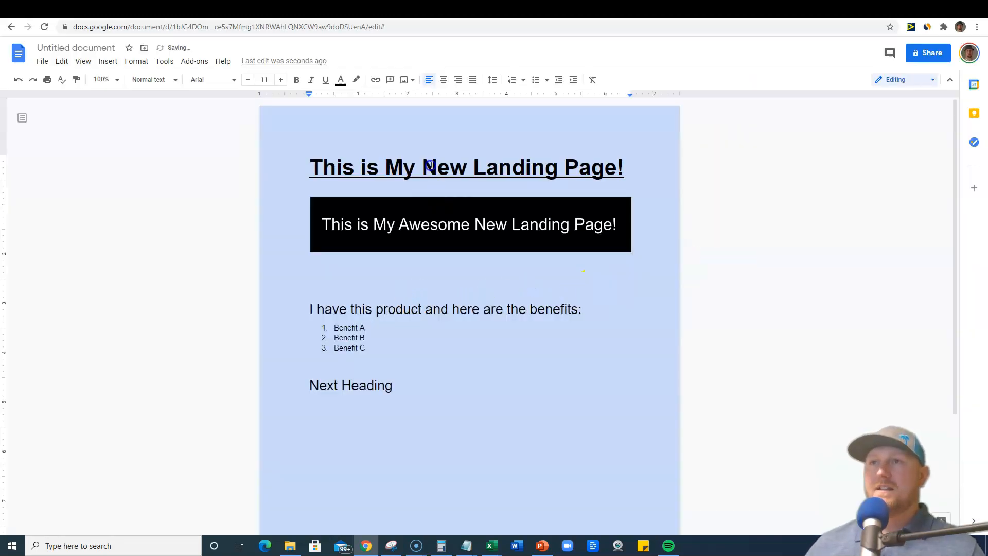
{"action": "left_click_drag", "start_coordinate": [624, 165], "coordinate": [271, 165]}
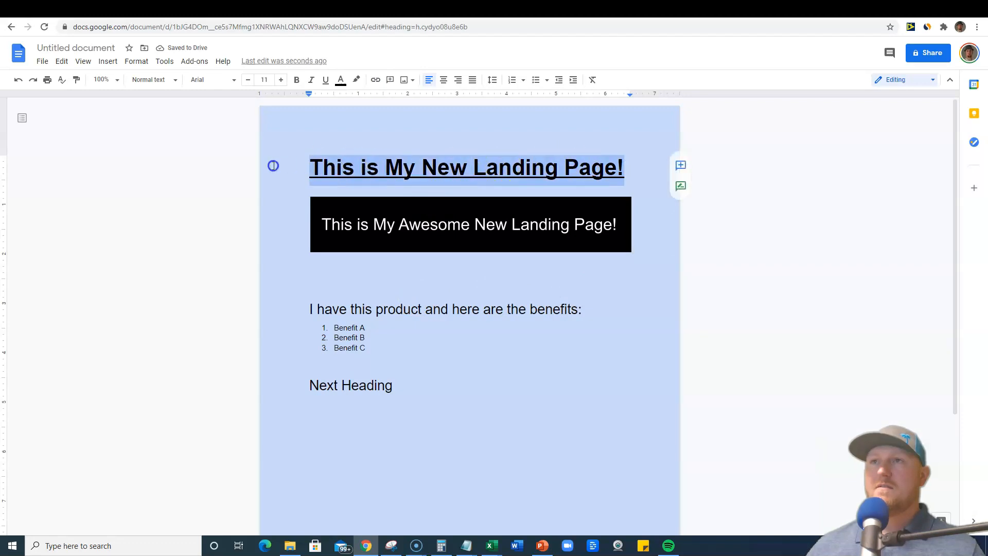
{"action": "left_click", "coordinate": [377, 137]}
{"action": "left_click", "coordinate": [581, 247]}
{"action": "left_click", "coordinate": [657, 222]}
{"action": "left_click", "coordinate": [610, 224]}
{"action": "left_click", "coordinate": [633, 272]}
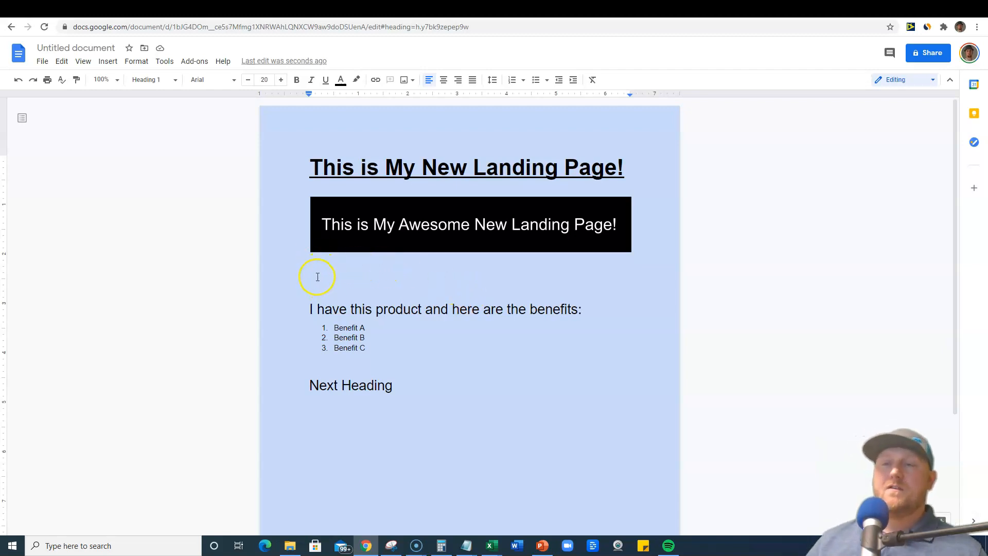
{"action": "left_click_drag", "start_coordinate": [317, 277], "coordinate": [351, 275]}
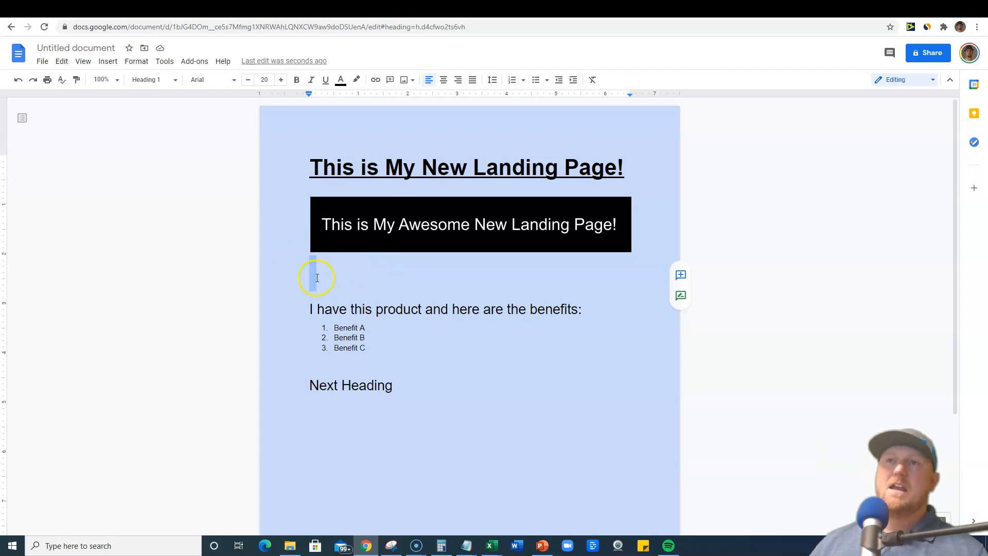
Name the untitled document "This is My New Landing Page".
{"action": "left_click", "coordinate": [329, 274]}
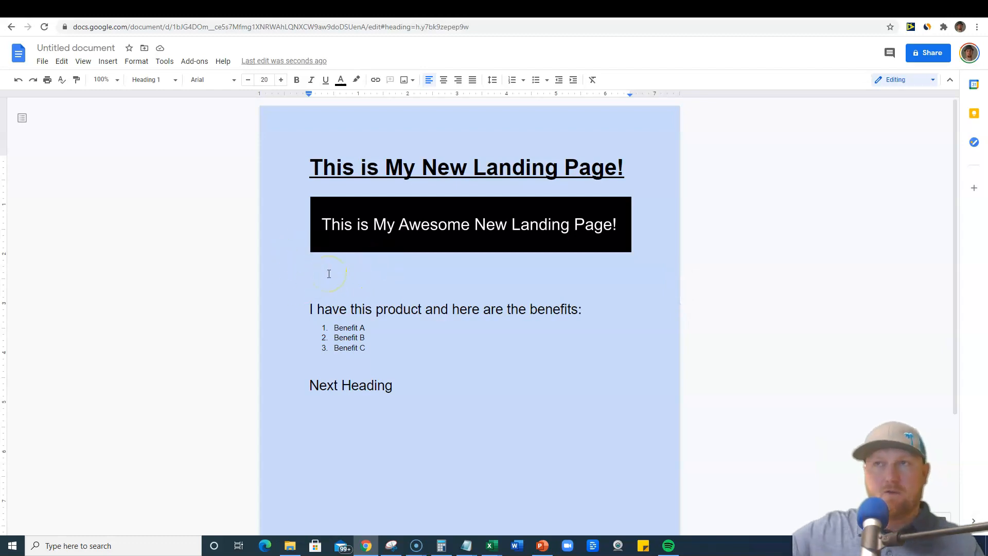
{"action": "left_click", "coordinate": [107, 48]}
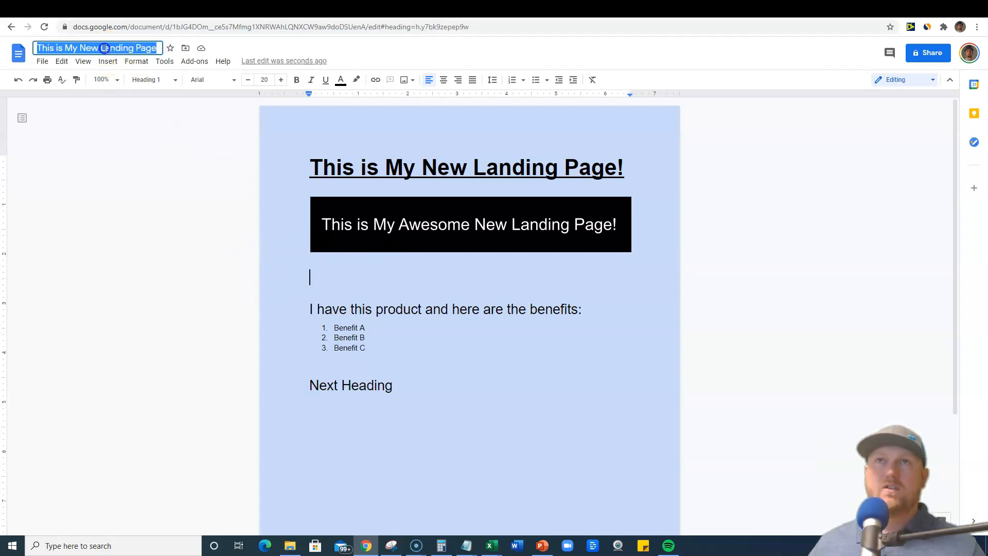
{"action": "left_click", "coordinate": [381, 272]}
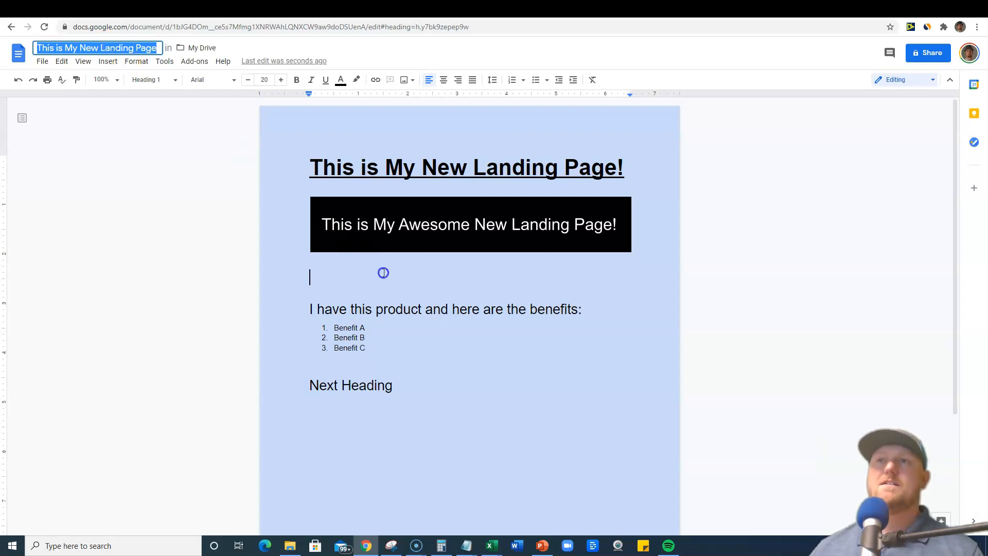
{"action": "left_click", "coordinate": [172, 162]}
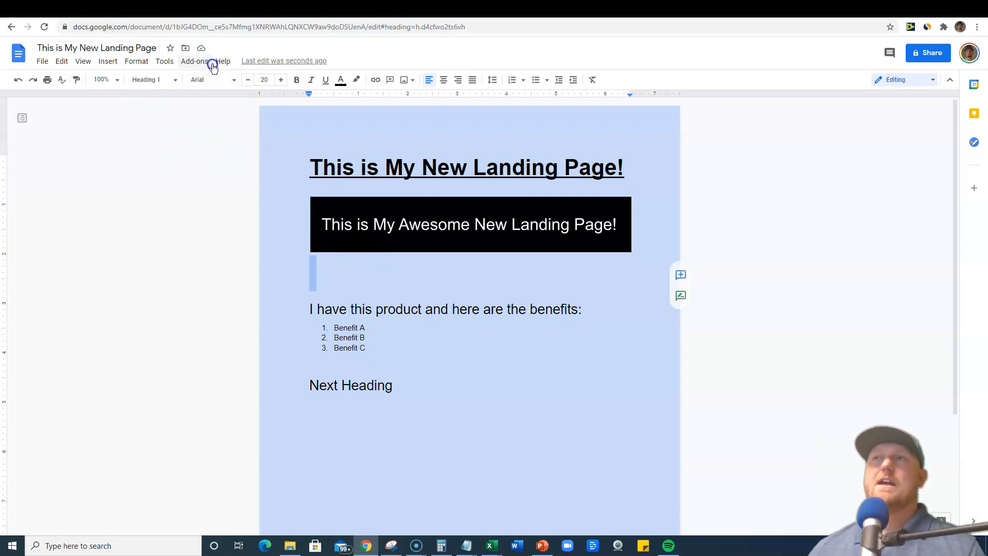
Share the document so anyone with the link can view it, and copy the sharing link.
{"action": "left_click", "coordinate": [930, 55]}
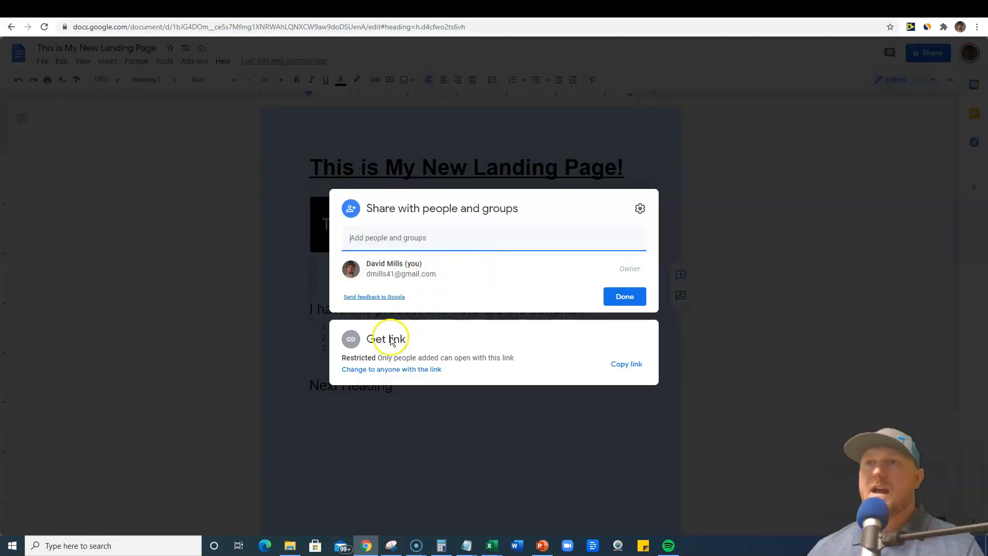
{"action": "left_click", "coordinate": [380, 338]}
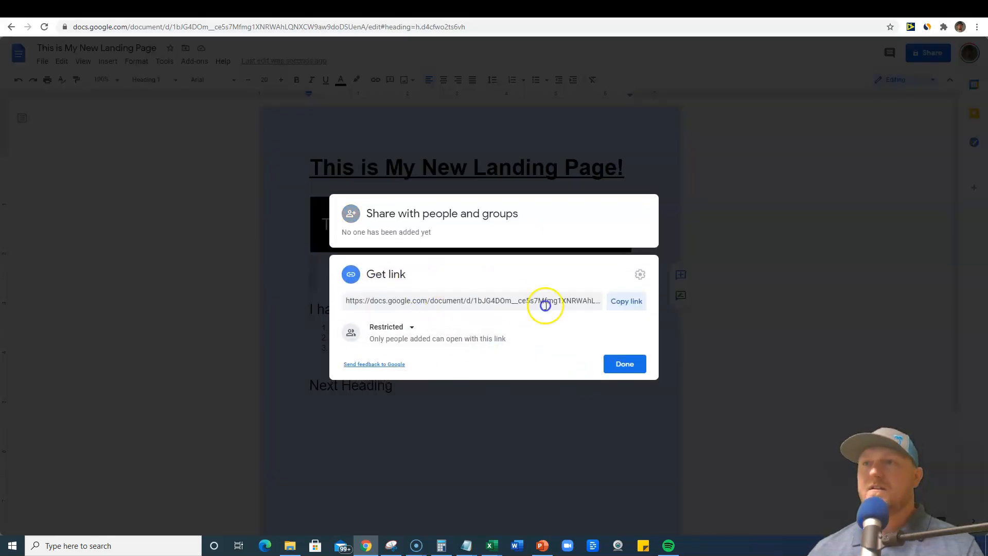
{"action": "left_click", "coordinate": [410, 326]}
{"action": "left_click", "coordinate": [422, 378]}
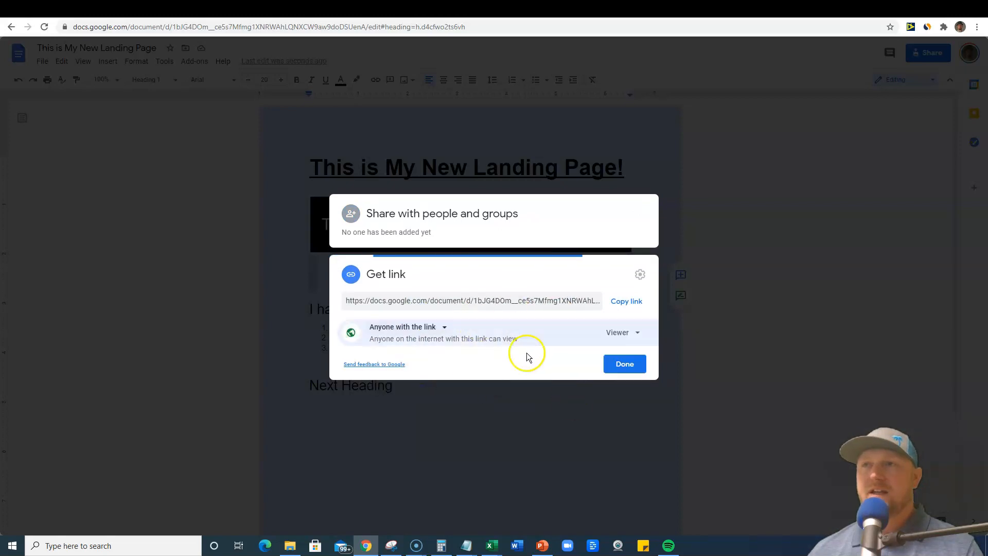
{"action": "left_click", "coordinate": [626, 303]}
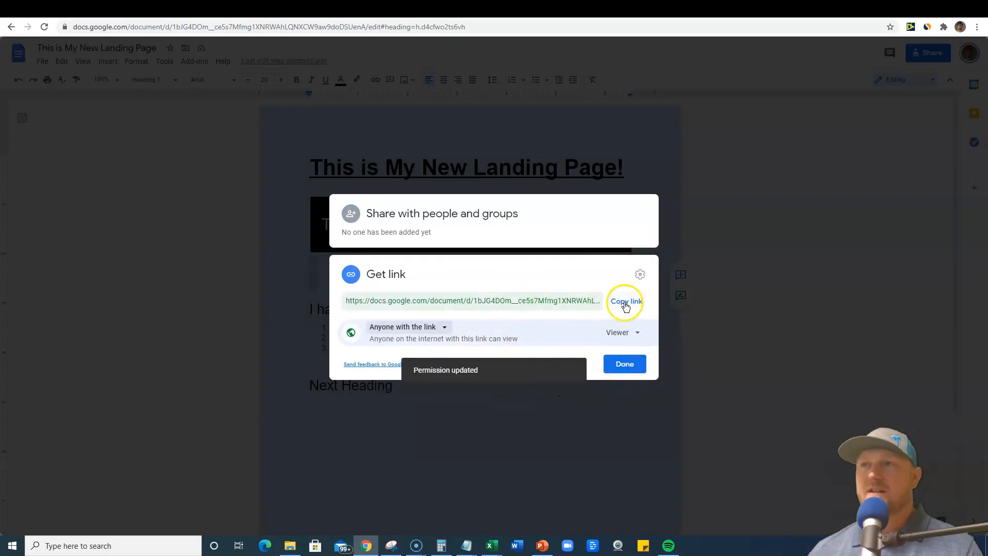
{"action": "left_click", "coordinate": [625, 364]}
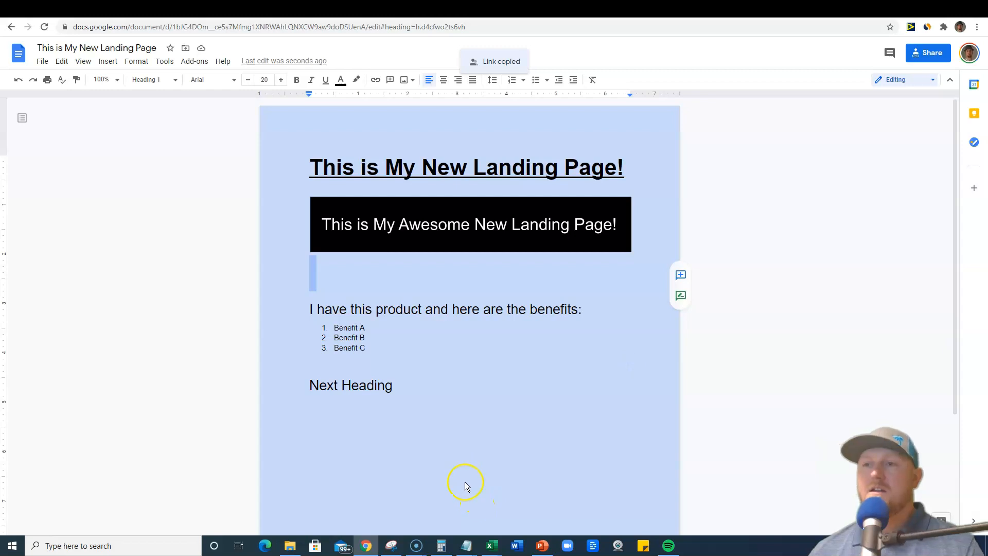
Paste the copied sharing link into a new Notepad window, then return to the landing page document.
{"action": "right_click", "coordinate": [463, 550]}
{"action": "left_click", "coordinate": [452, 490]}
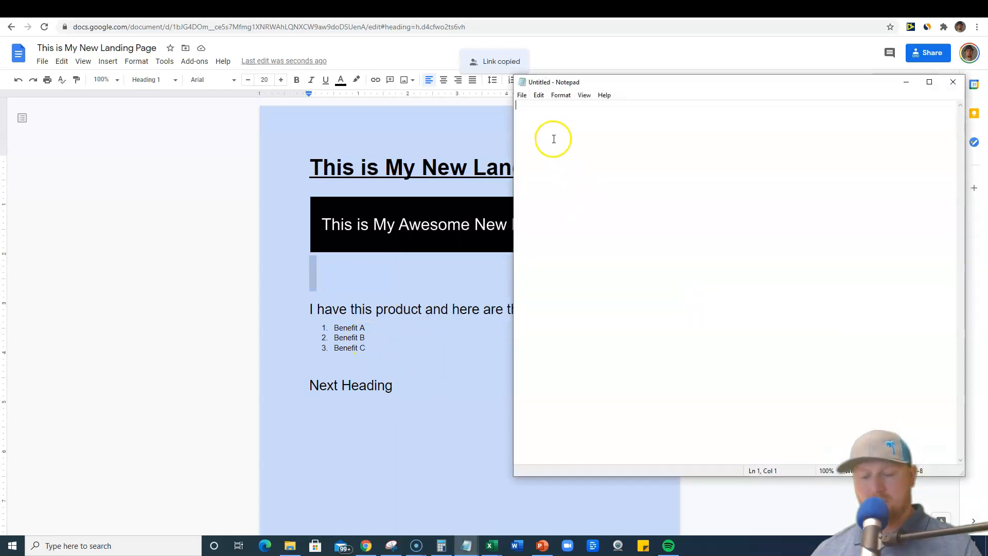
{"action": "key", "text": "ctrl+v"}
{"action": "left_click", "coordinate": [745, 164]}
{"action": "left_click_drag", "start_coordinate": [901, 105], "coordinate": [430, 97]}
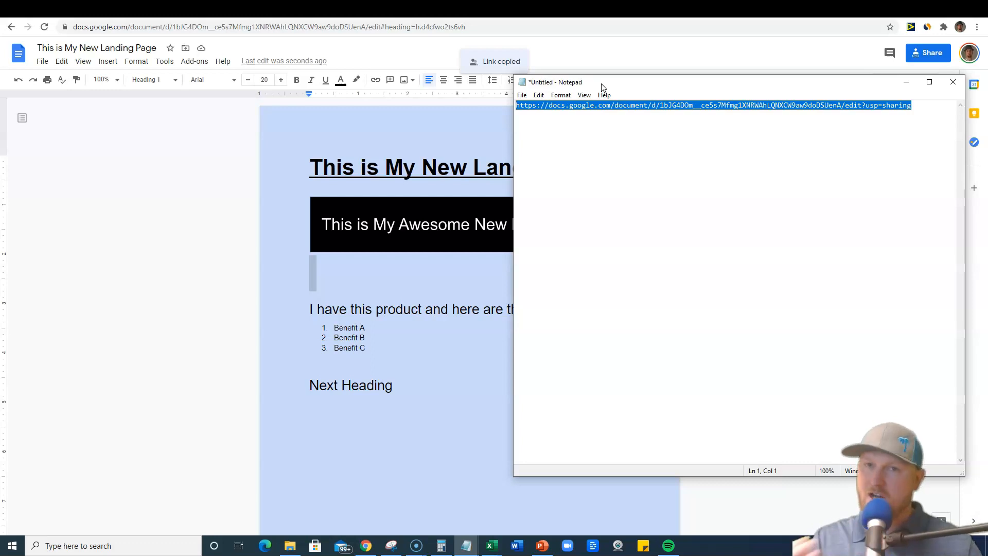
{"action": "left_click", "coordinate": [662, 181]}
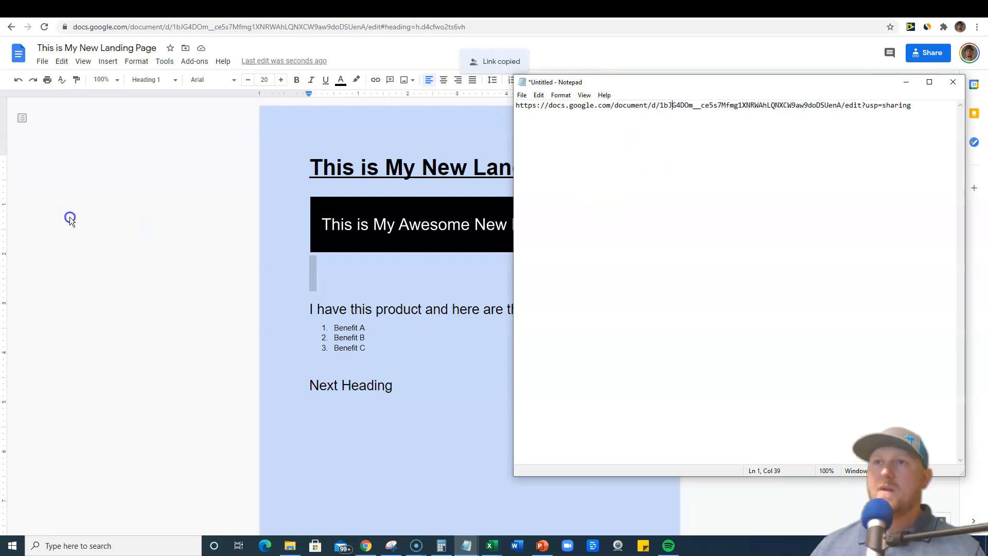
{"action": "left_click", "coordinate": [126, 213]}
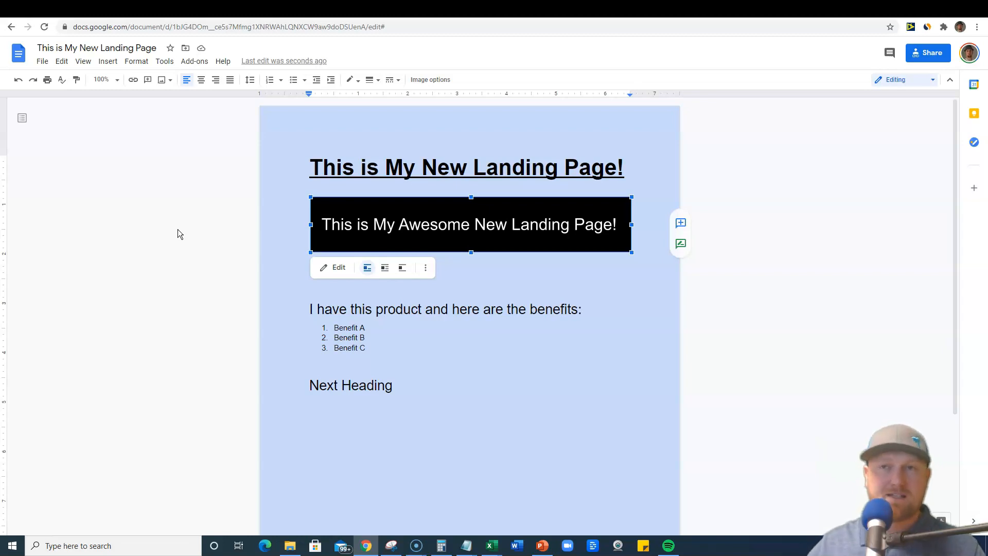
{"action": "left_click", "coordinate": [359, 381]}
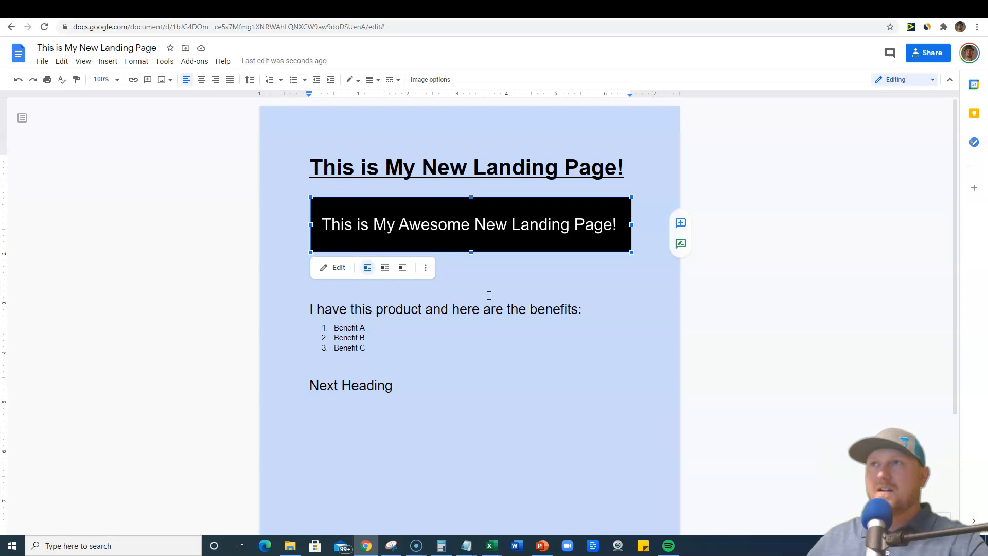
Switch to the HBA funnel builder with the "Attention Online Marketer" page open in its editor.
{"action": "left_click", "coordinate": [754, 8]}
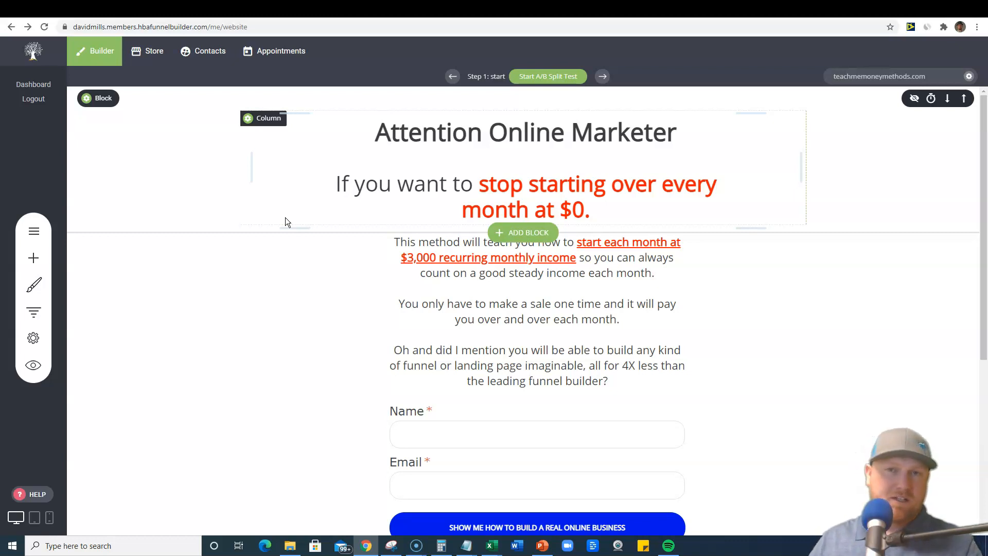
{"action": "left_click", "coordinate": [200, 239]}
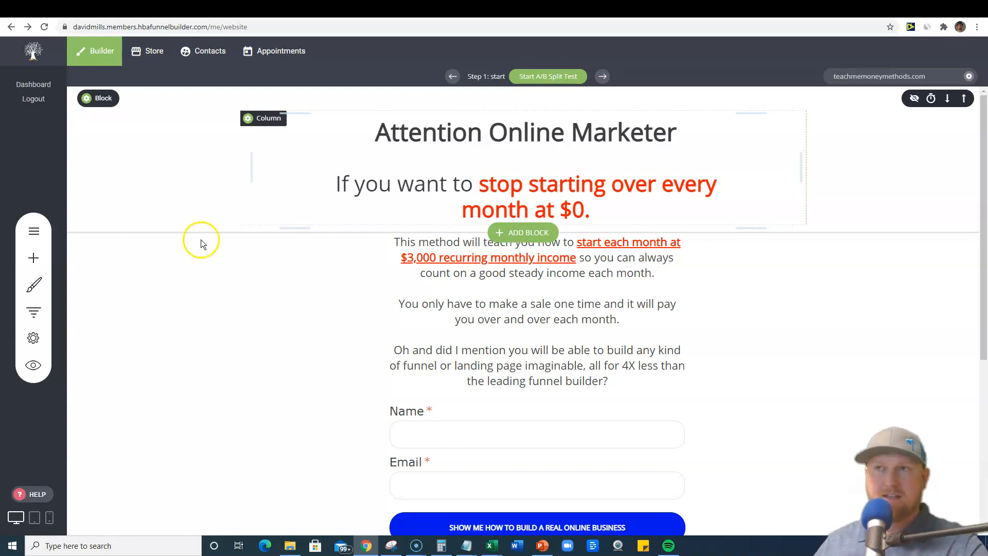
{"action": "left_click", "coordinate": [596, 238]}
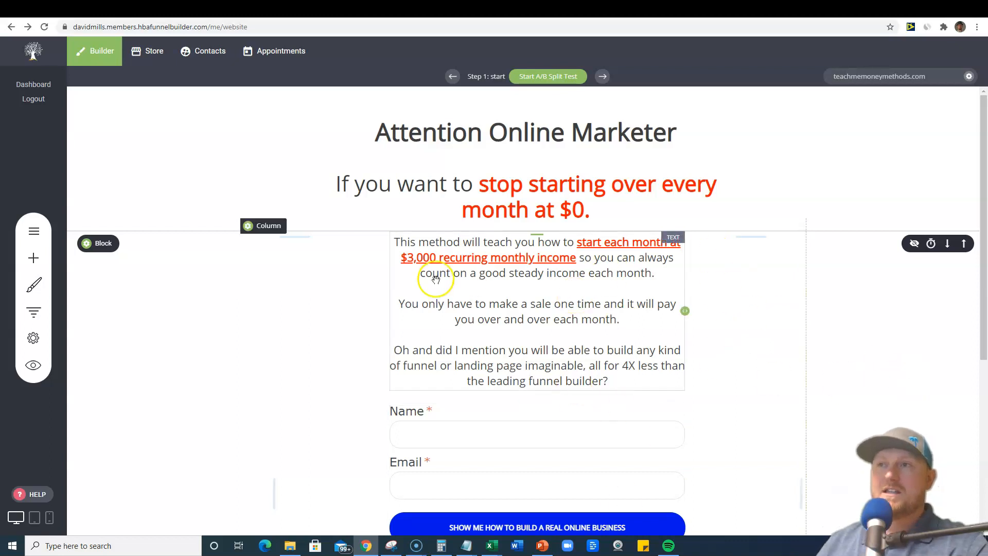
Start adding a new step to the funnel and look through the list of page template categories.
{"action": "left_click", "coordinate": [34, 313]}
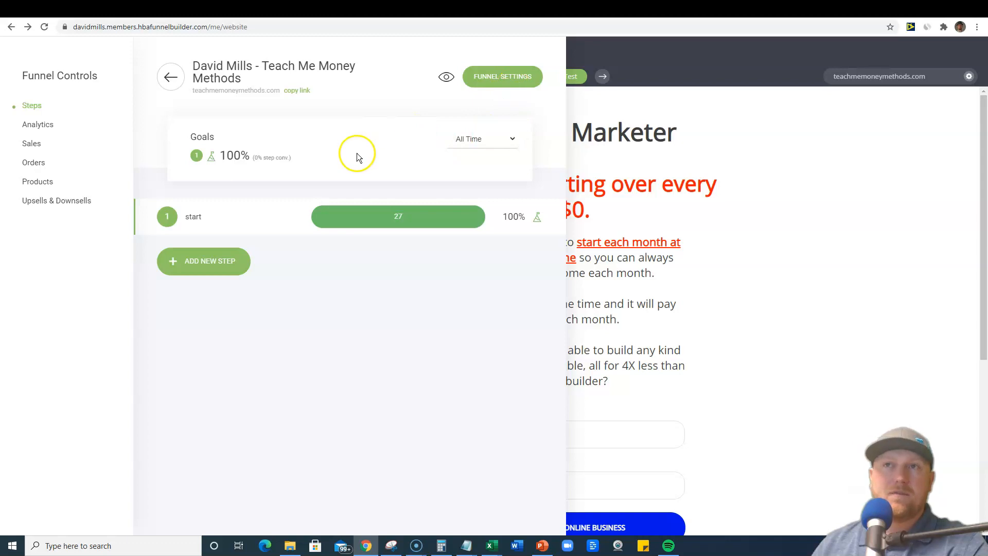
{"action": "left_click", "coordinate": [220, 262]}
{"action": "left_click", "coordinate": [309, 248]}
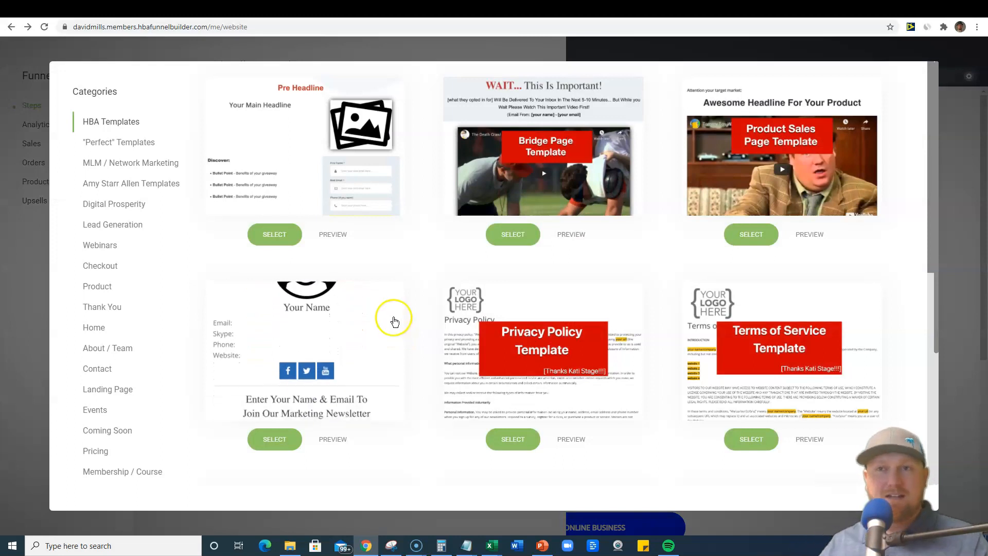
{"action": "scroll", "coordinate": [137, 466], "scroll_direction": "down", "scroll_amount": 3}
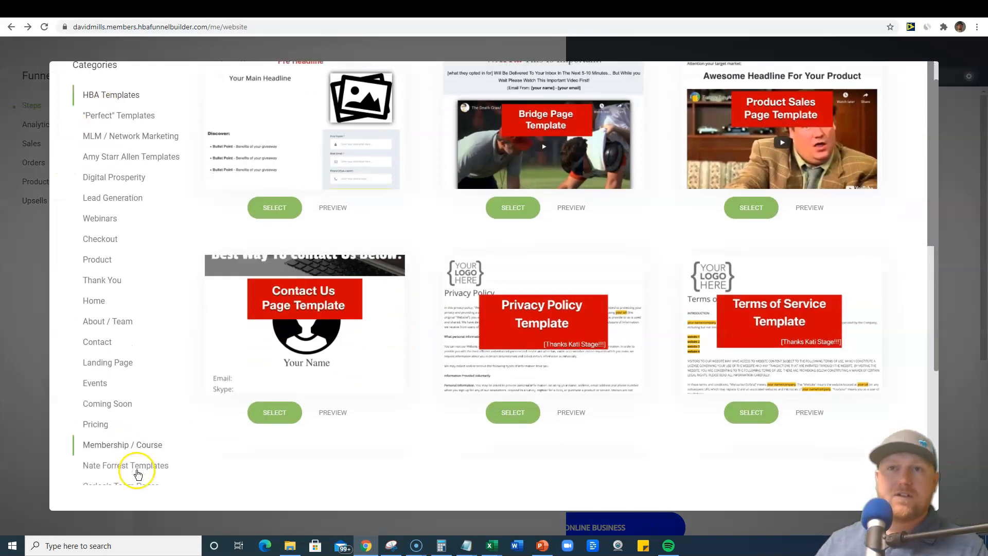
{"action": "scroll", "coordinate": [139, 453], "scroll_direction": "down", "scroll_amount": 2}
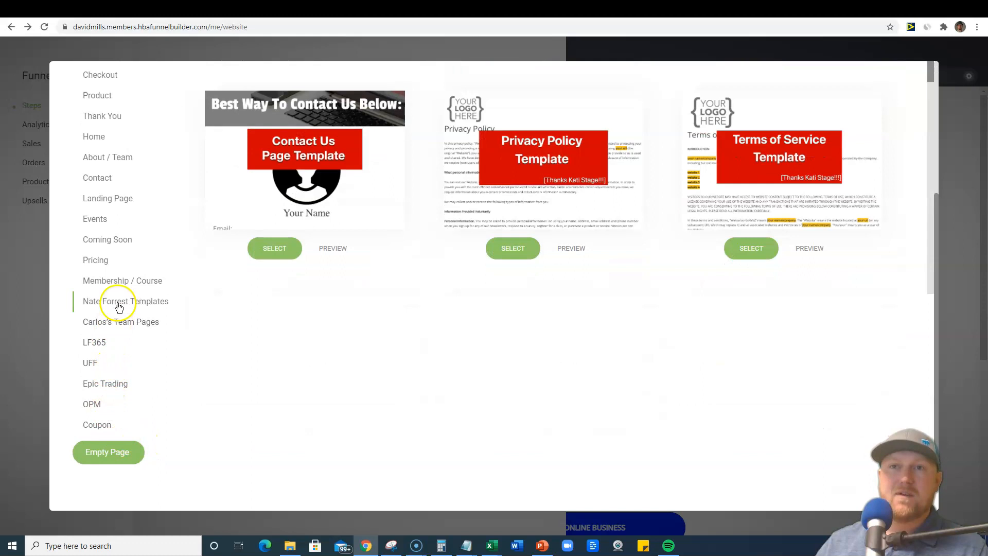
{"action": "scroll", "coordinate": [118, 426], "scroll_direction": "up", "scroll_amount": 4}
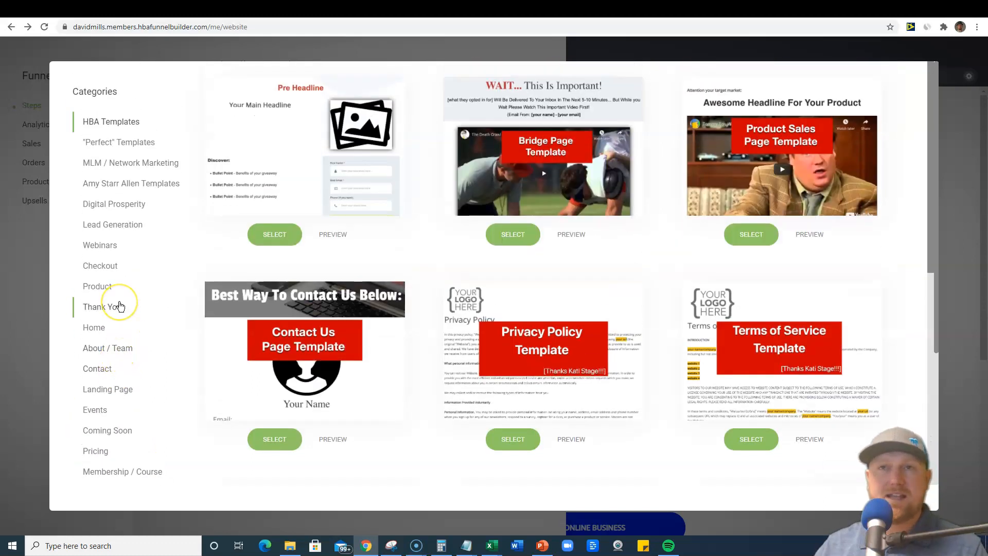
Browse the Webinars, Lead Generation and Landing Page template categories.
{"action": "left_click", "coordinate": [93, 246]}
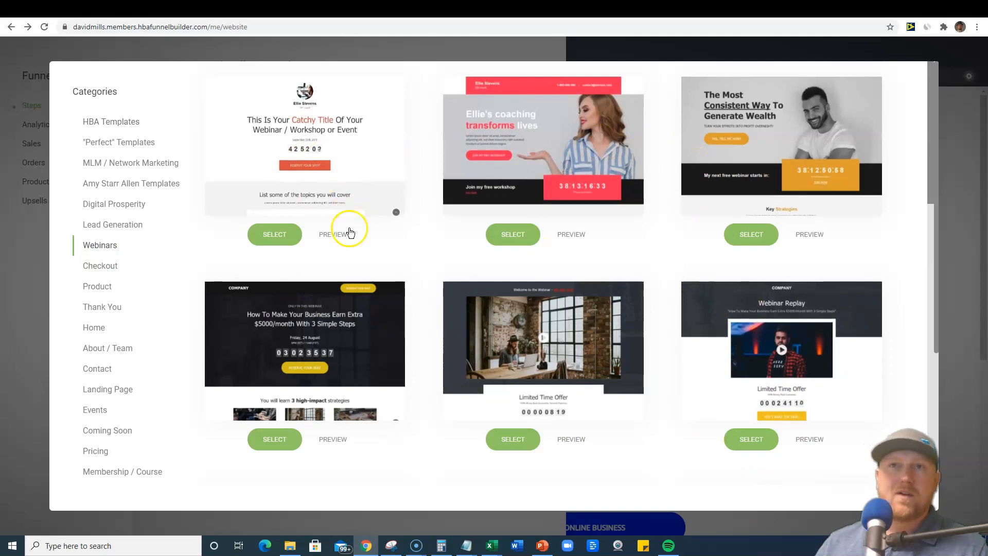
{"action": "left_click", "coordinate": [126, 227]}
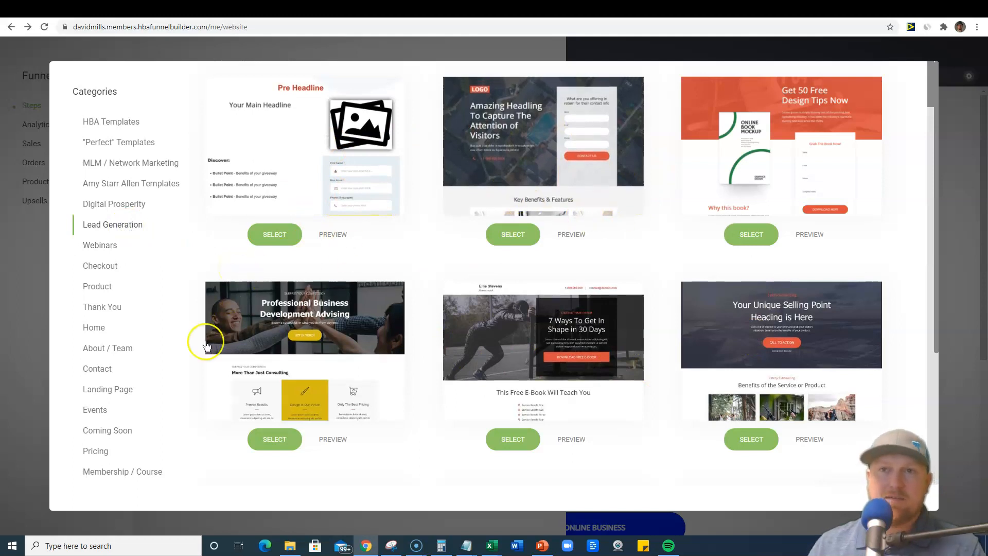
{"action": "left_click", "coordinate": [123, 388]}
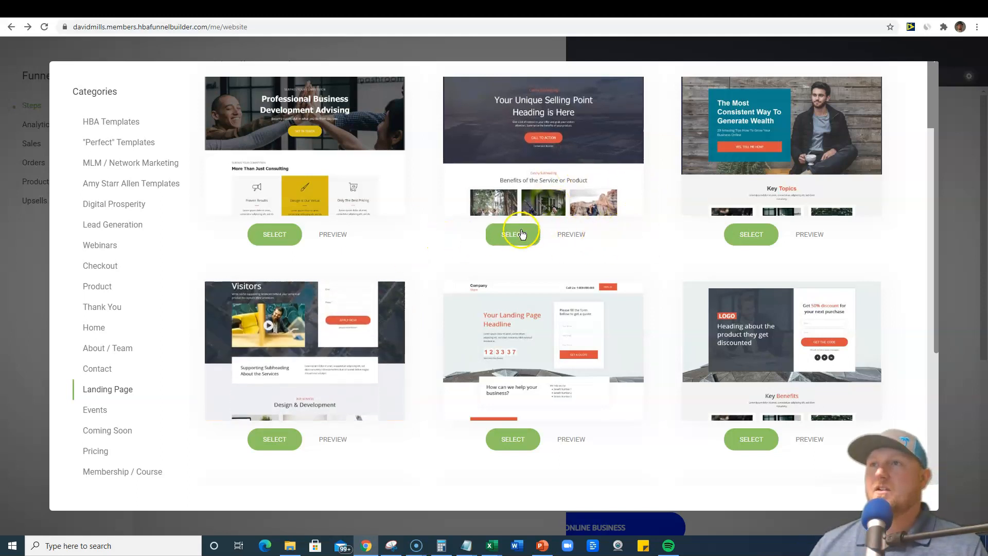
Preview the "Your Unique Selling Point Heading is Here" landing page template in desktop view and look through its sections.
{"action": "left_click", "coordinate": [571, 234]}
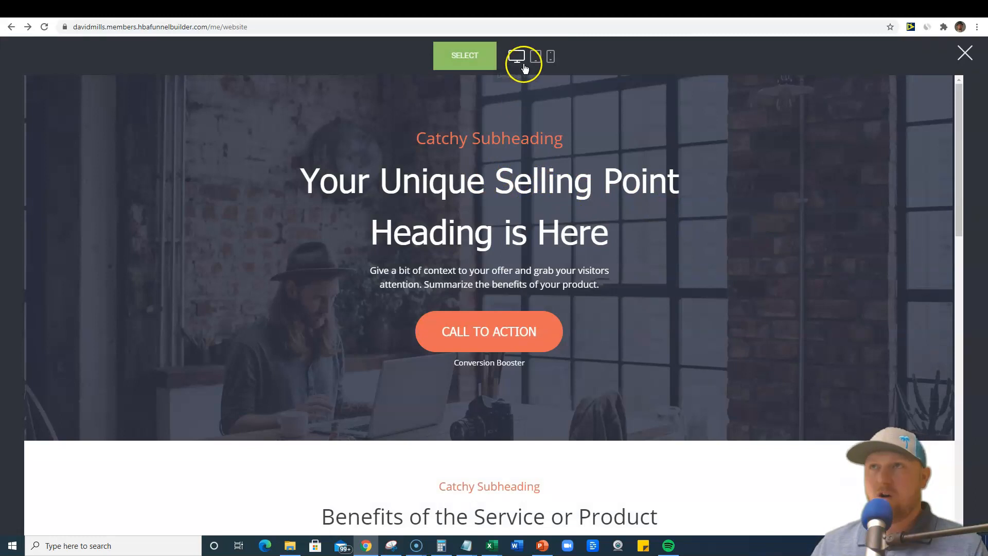
{"action": "scroll", "coordinate": [534, 205], "scroll_direction": "down", "scroll_amount": 10}
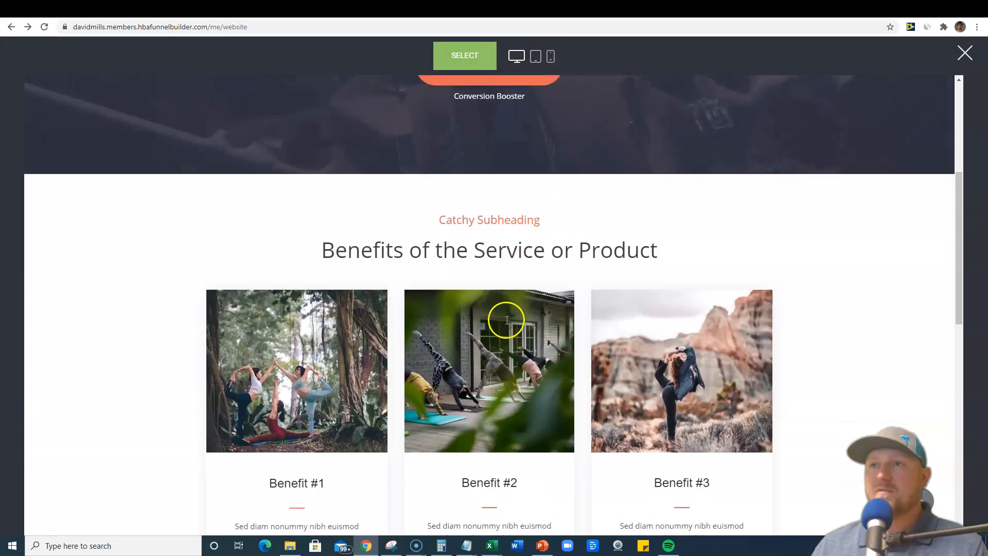
{"action": "scroll", "coordinate": [587, 298], "scroll_direction": "down", "scroll_amount": 6}
{"action": "scroll", "coordinate": [586, 298], "scroll_direction": "up", "scroll_amount": 15}
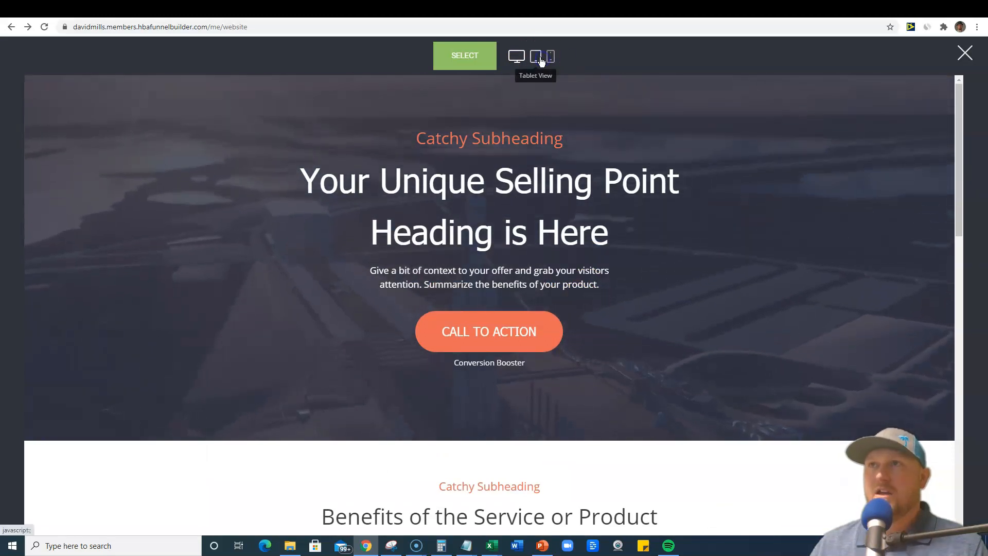
Check the template preview in tablet and mobile layouts, then return to desktop view and close the preview.
{"action": "left_click", "coordinate": [537, 58]}
{"action": "scroll", "coordinate": [556, 348], "scroll_direction": "down", "scroll_amount": 7}
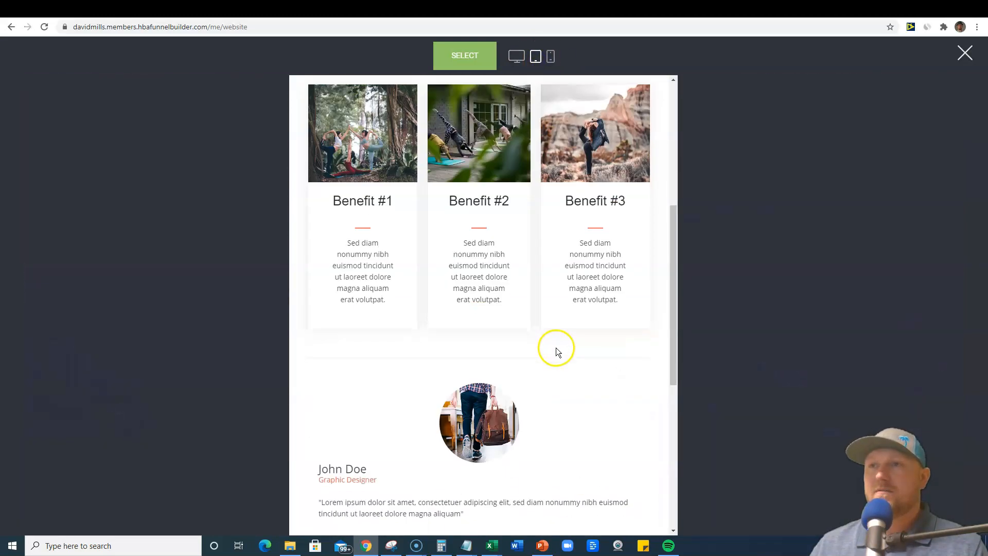
{"action": "scroll", "coordinate": [559, 346], "scroll_direction": "up", "scroll_amount": 7}
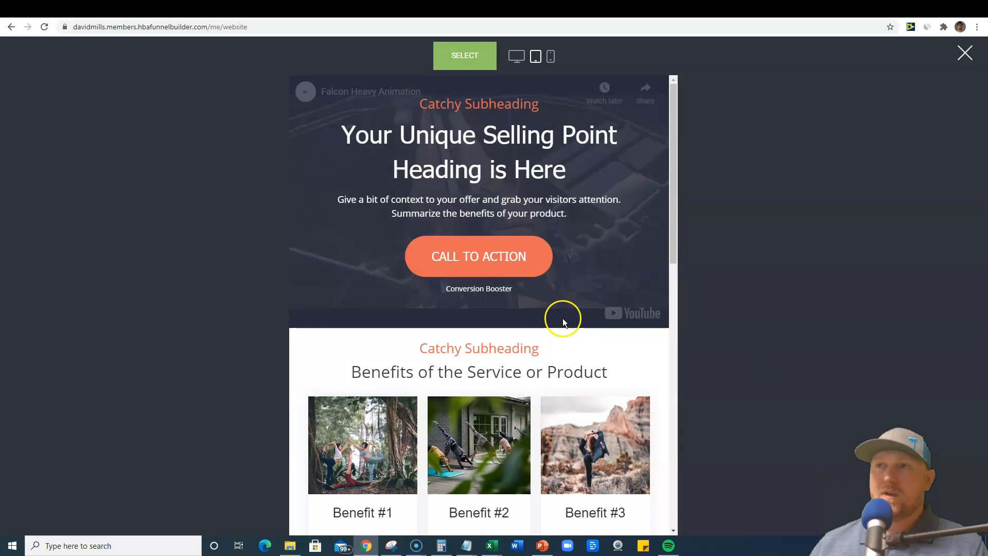
{"action": "left_click", "coordinate": [550, 57]}
{"action": "scroll", "coordinate": [522, 326], "scroll_direction": "down", "scroll_amount": 10}
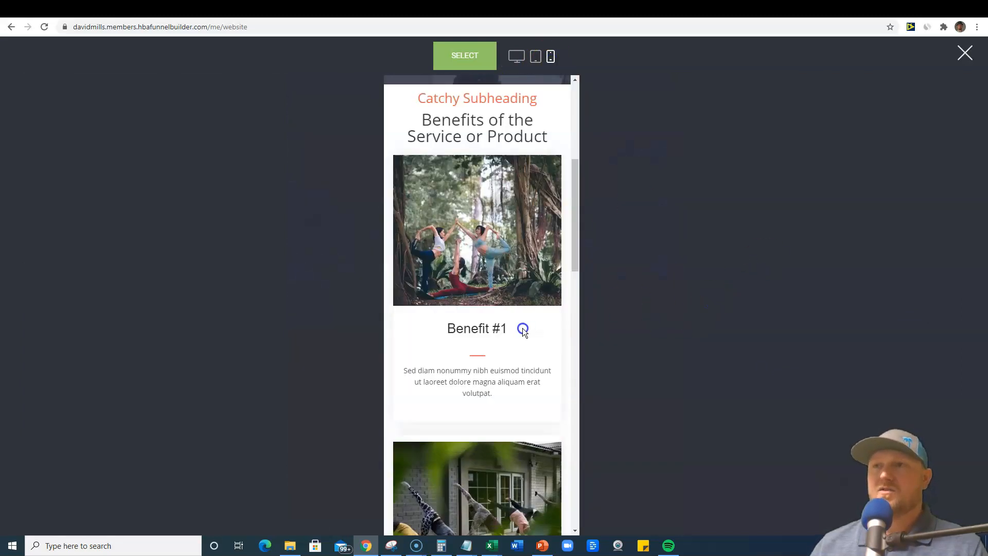
{"action": "scroll", "coordinate": [524, 358], "scroll_direction": "up", "scroll_amount": 5}
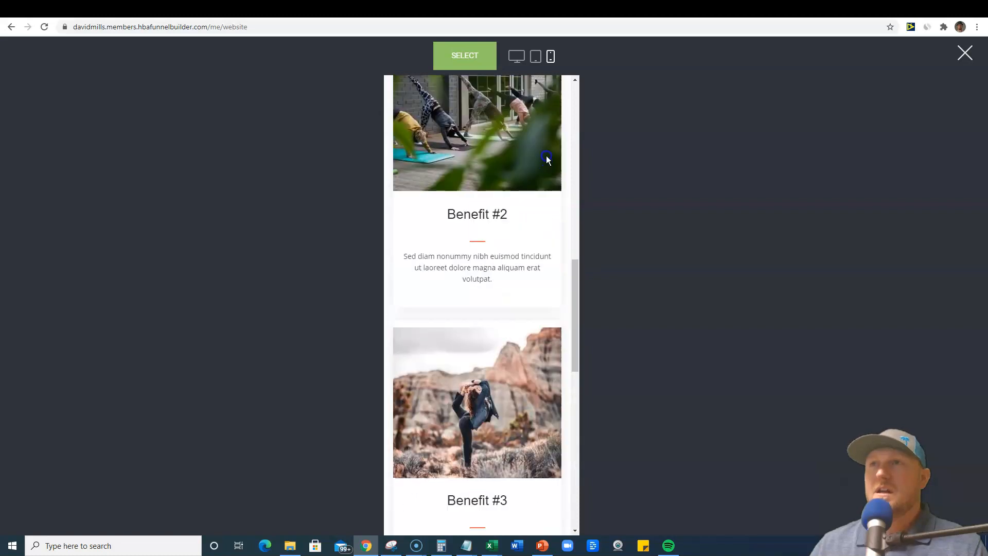
{"action": "left_click", "coordinate": [516, 56]}
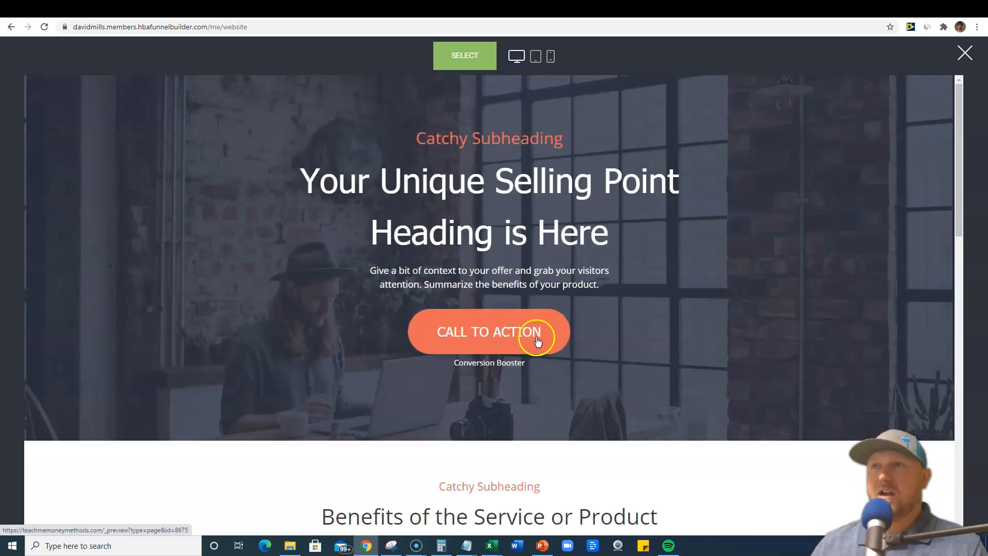
{"action": "left_click", "coordinate": [964, 54]}
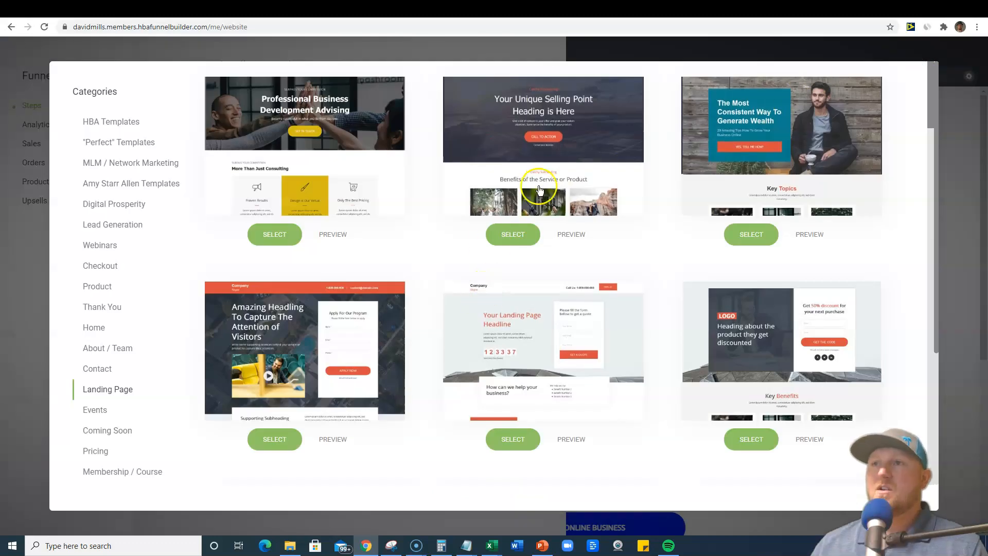
Select the "Your Unique Selling Point Heading is Here" template for the new step and name the page "Test".
{"action": "left_click", "coordinate": [512, 235]}
{"action": "left_click", "coordinate": [424, 202]}
{"action": "type", "text": "Test"}
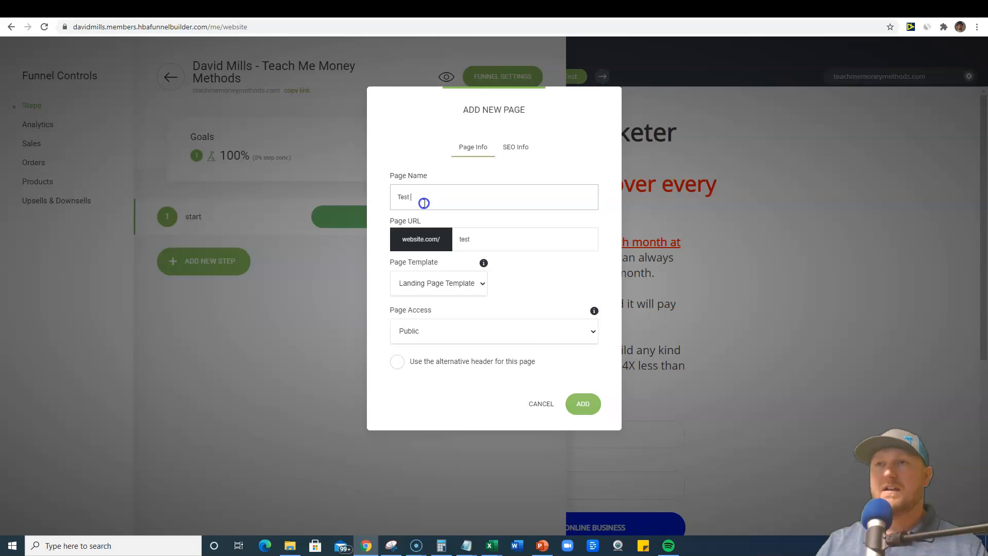
{"action": "left_click", "coordinate": [480, 238]}
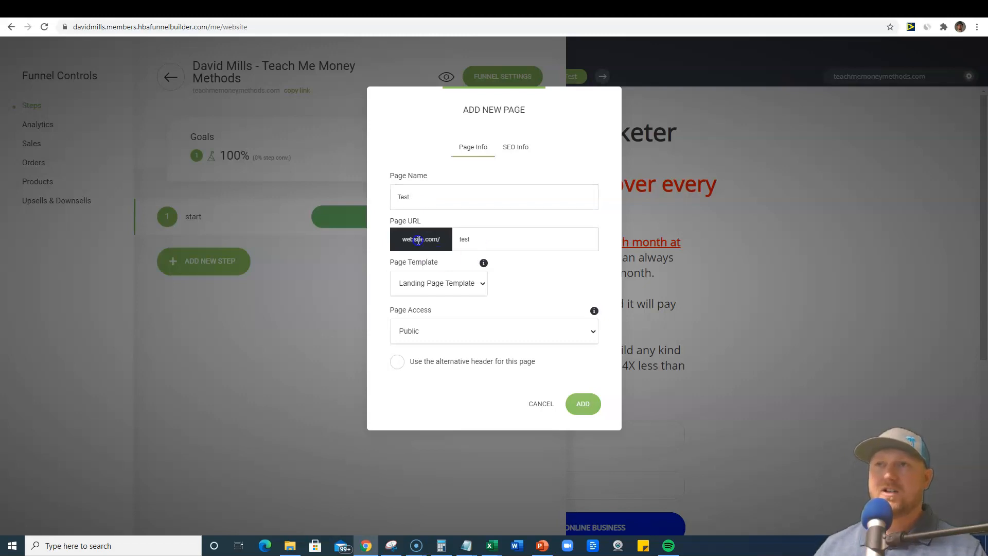
{"action": "left_click", "coordinate": [453, 240]}
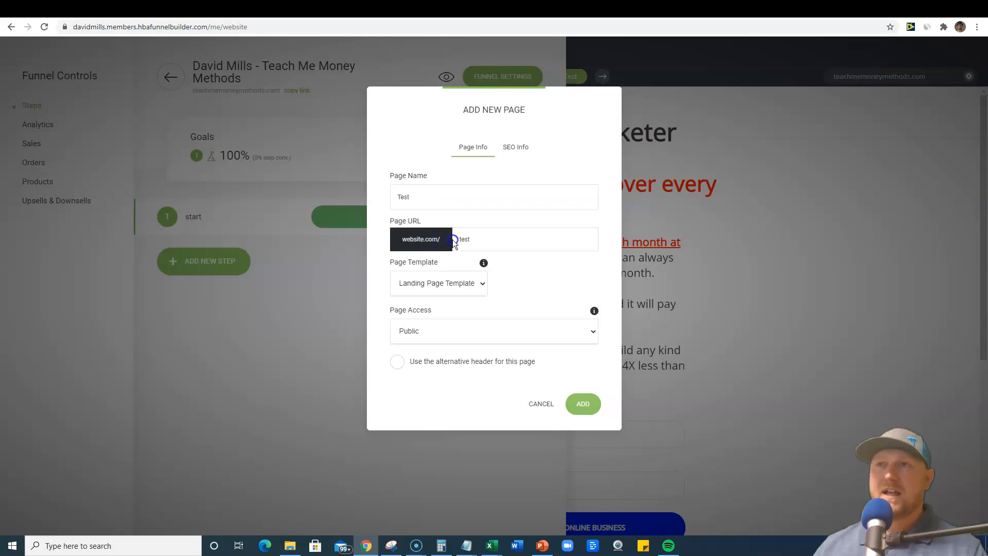
Check the page template and access options, keep the access Public, and add the page to the funnel.
{"action": "left_click", "coordinate": [466, 283]}
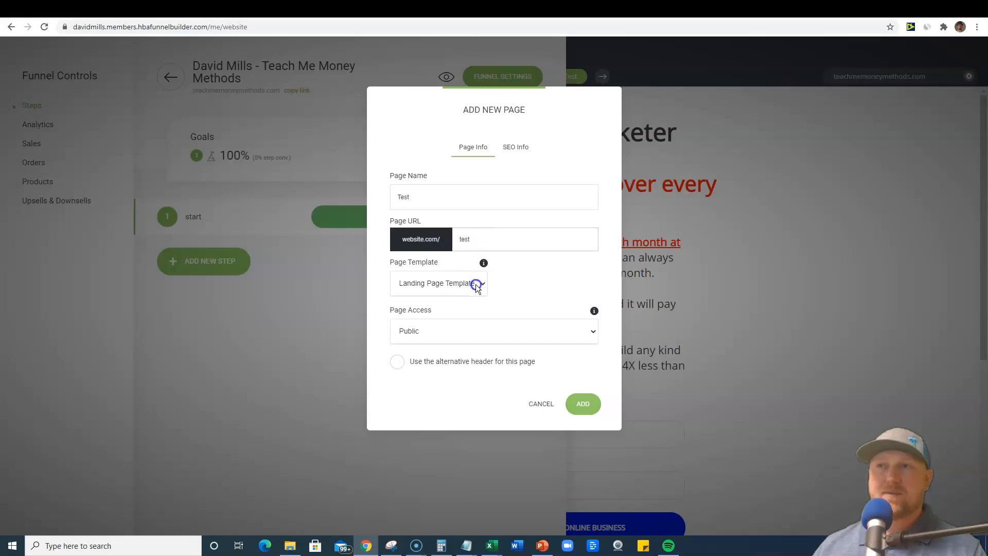
{"action": "left_click", "coordinate": [478, 283]}
{"action": "left_click", "coordinate": [540, 282]}
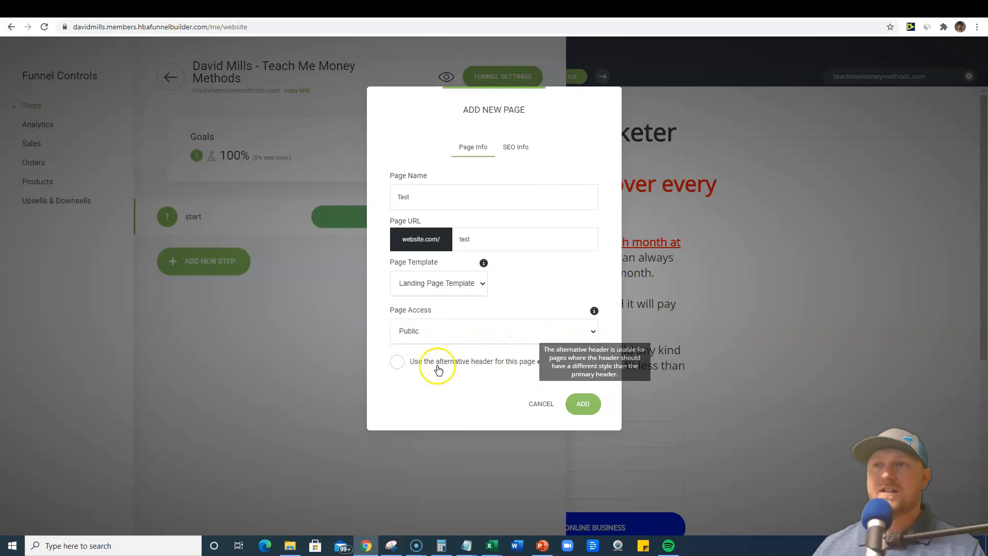
{"action": "left_click", "coordinate": [415, 335]}
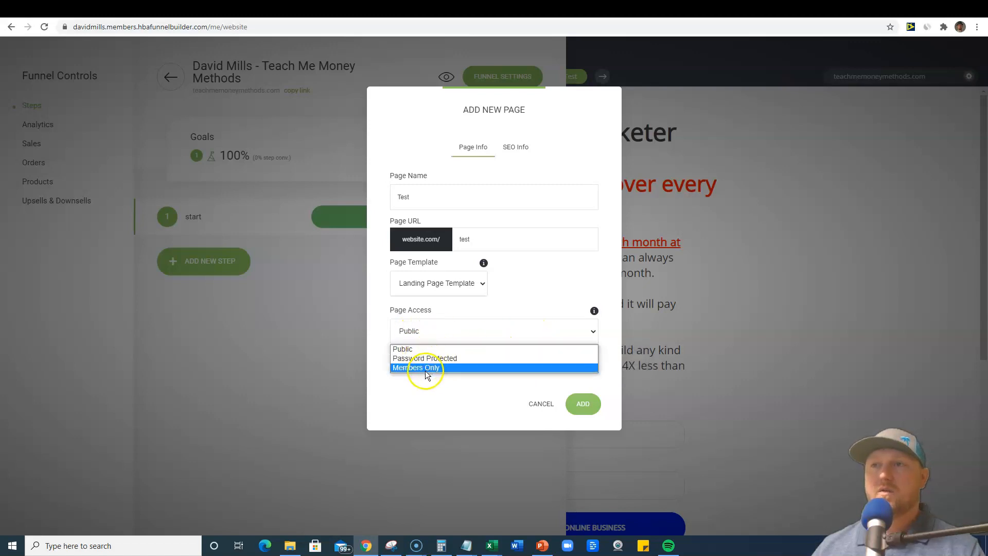
{"action": "left_click", "coordinate": [459, 307]}
{"action": "mouse_move", "coordinate": [406, 359]}
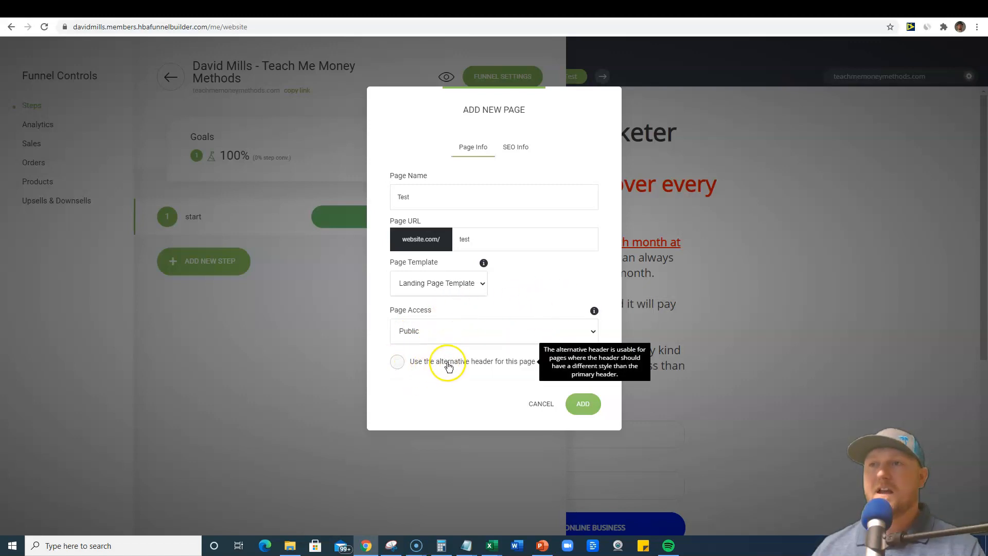
{"action": "left_click", "coordinate": [584, 407]}
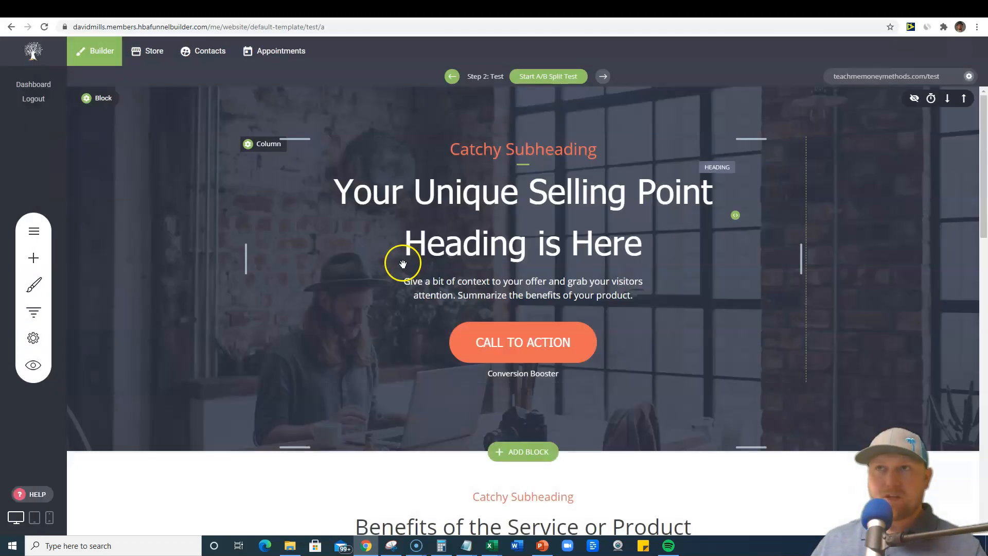
Replace the page's main heading with "Start Modifying This Landing Page for My Business!".
{"action": "left_click", "coordinate": [511, 192]}
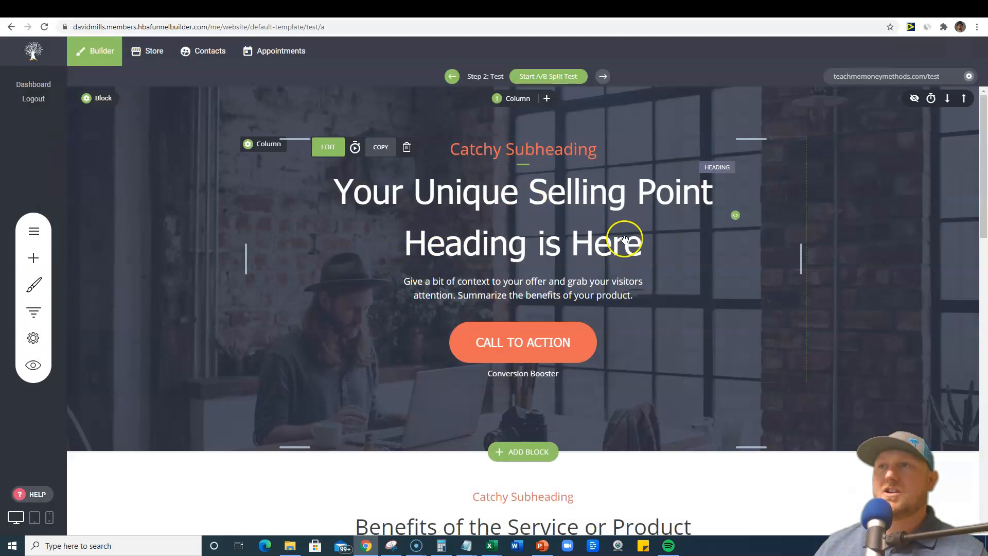
{"action": "left_click", "coordinate": [644, 249]}
{"action": "left_click_drag", "start_coordinate": [643, 249], "coordinate": [326, 192]}
{"action": "type", "text": "Start Modi"}
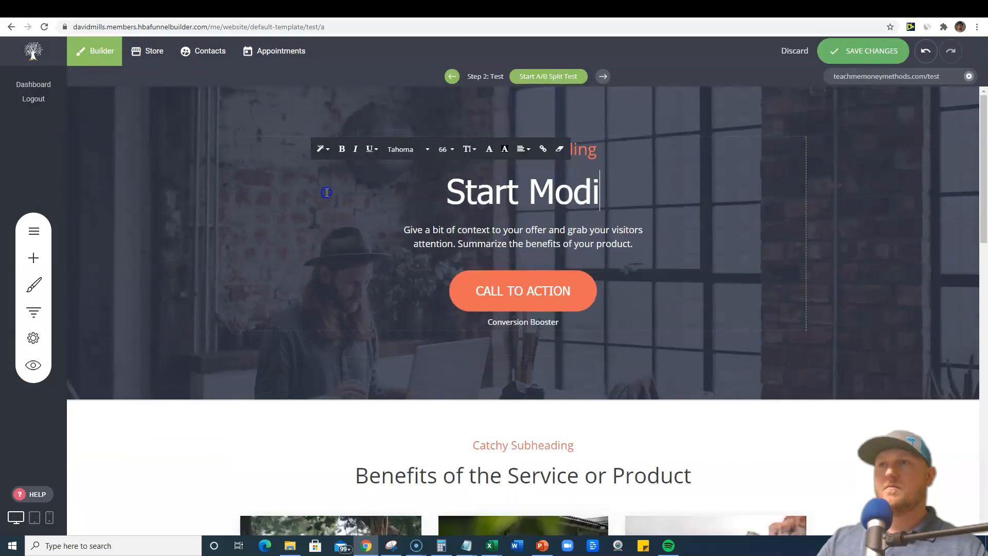
{"action": "type", "text": "fying This Landing Page for "}
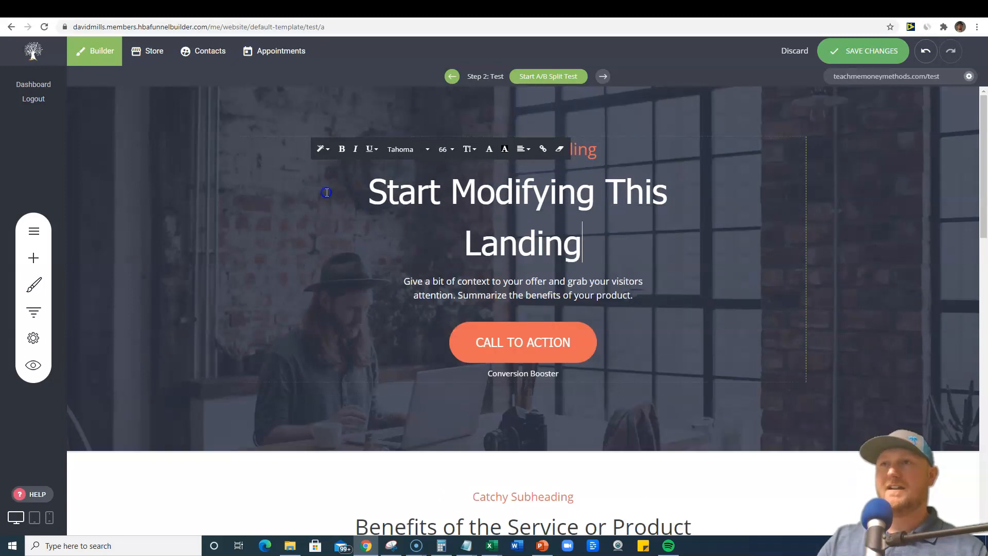
{"action": "type", "text": "My Busie"}
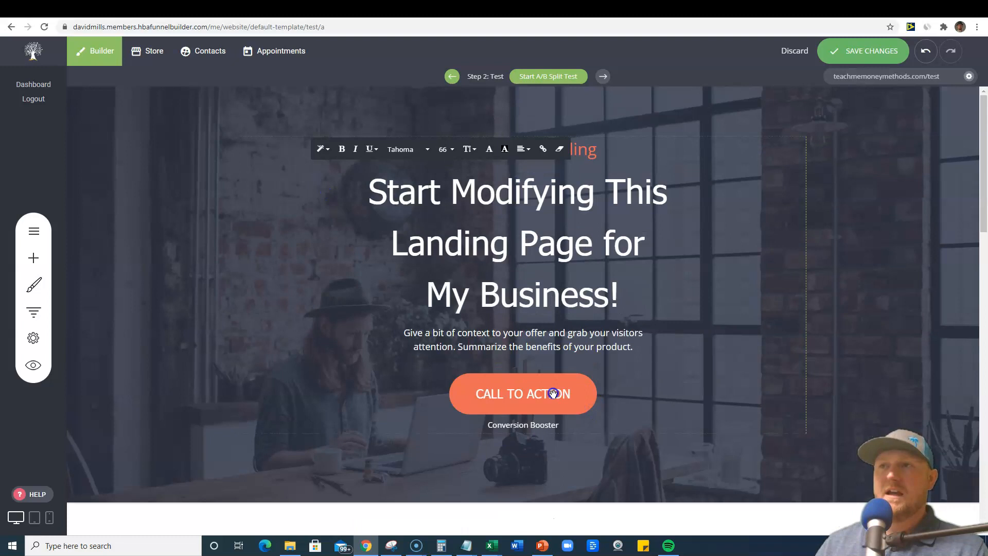
Open the settings of the CALL TO ACTION button to view its text and link options, and close them.
{"action": "left_click", "coordinate": [553, 394]}
{"action": "left_click", "coordinate": [255, 360]}
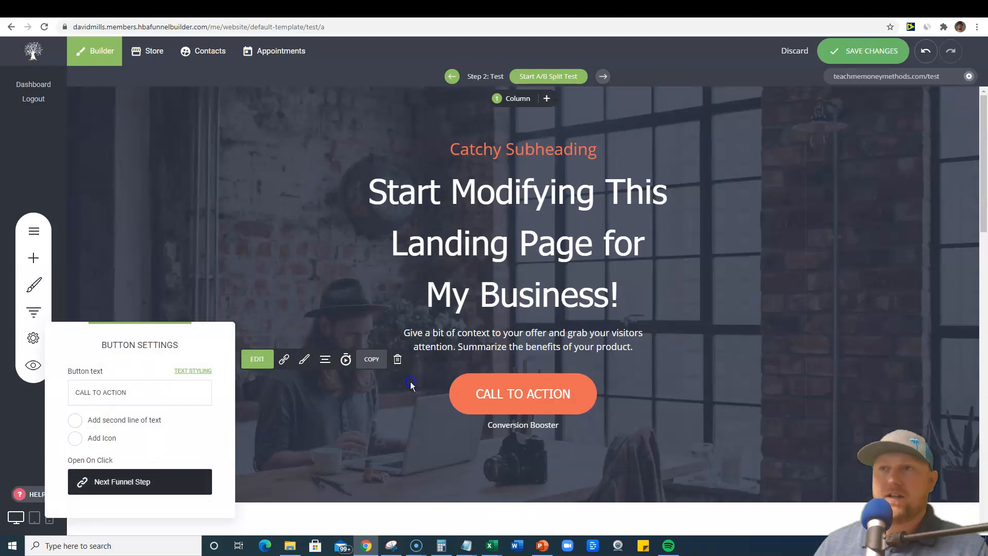
{"action": "left_click", "coordinate": [661, 334]}
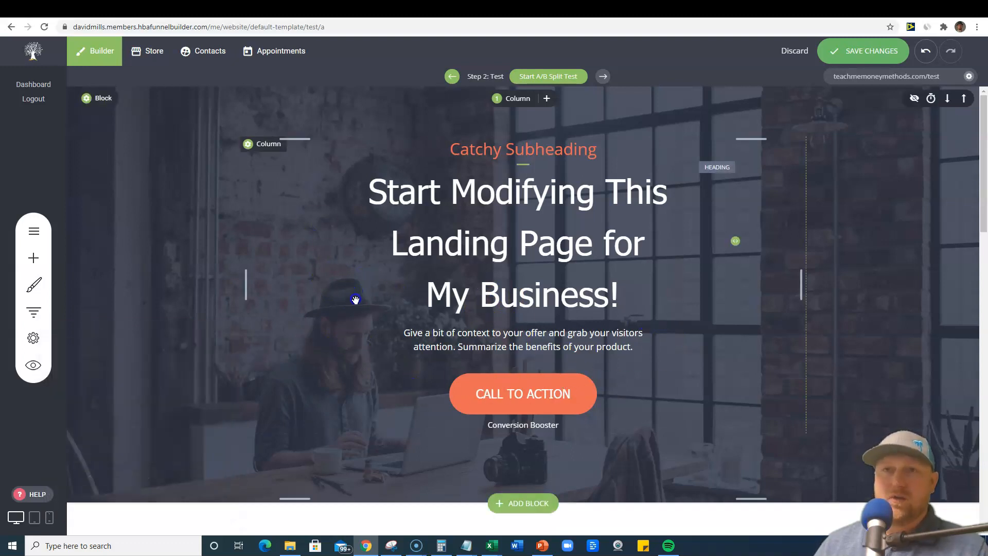
Look through the page's benefits, testimonial and closing sections, and return to the main heading.
{"action": "scroll", "coordinate": [667, 418], "scroll_direction": "down", "scroll_amount": 8}
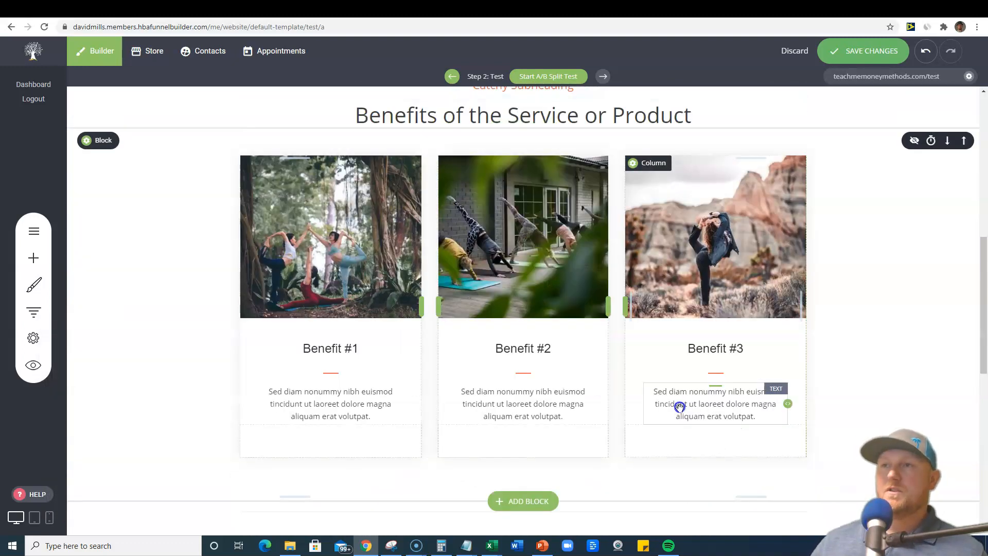
{"action": "scroll", "coordinate": [679, 406], "scroll_direction": "down", "scroll_amount": 10}
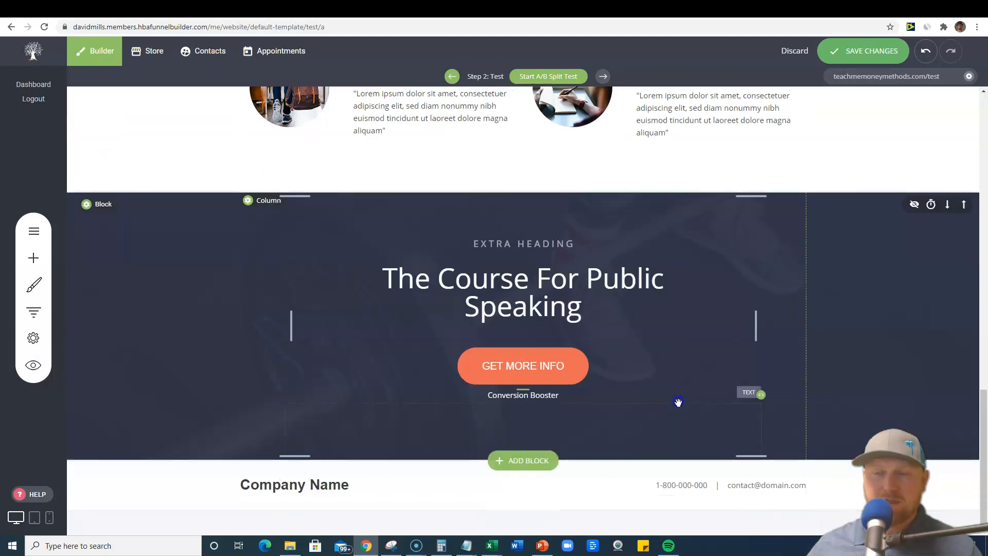
{"action": "scroll", "coordinate": [663, 401], "scroll_direction": "up", "scroll_amount": 15}
{"action": "scroll", "coordinate": [640, 383], "scroll_direction": "up", "scroll_amount": 3}
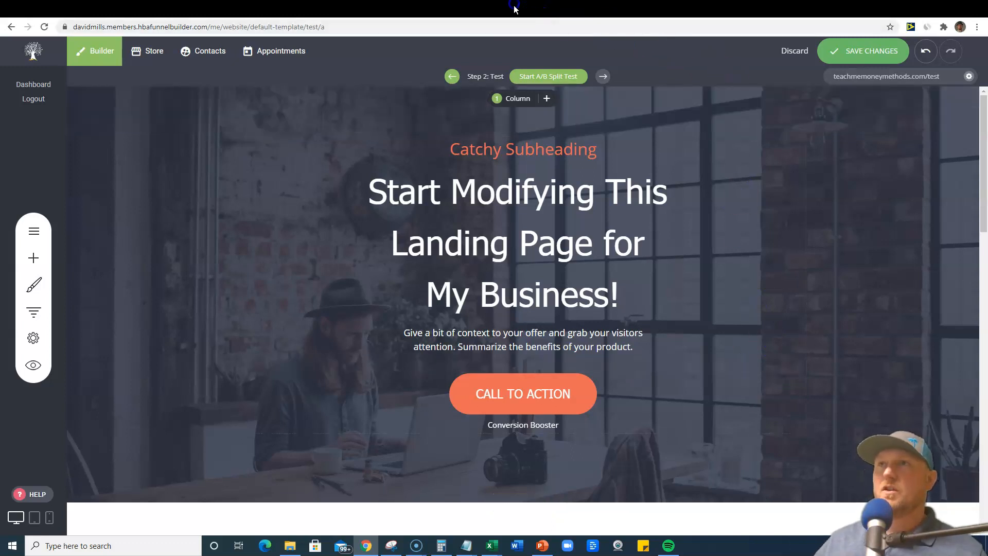
Revisit the Wix landing page templates, the SITE123 sign-up form and the Google Docs landing page, and return to the funnel builder.
{"action": "left_click", "coordinate": [560, 8]}
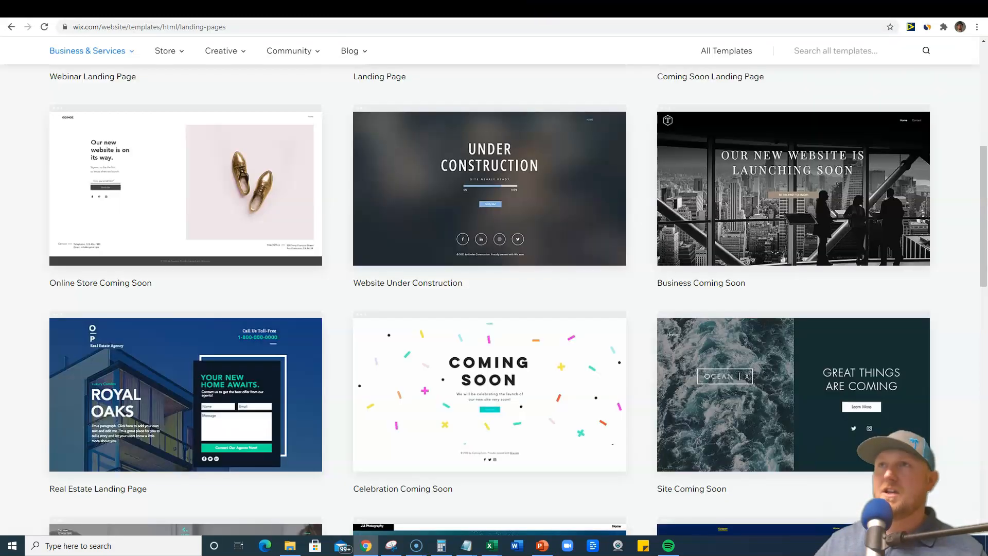
{"action": "left_click", "coordinate": [607, 8]}
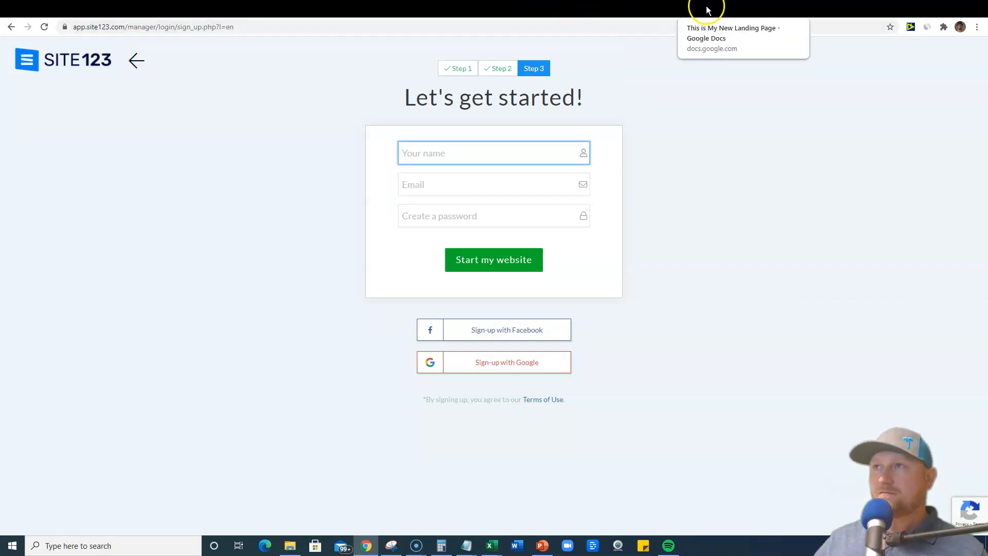
{"action": "left_click", "coordinate": [698, 8]}
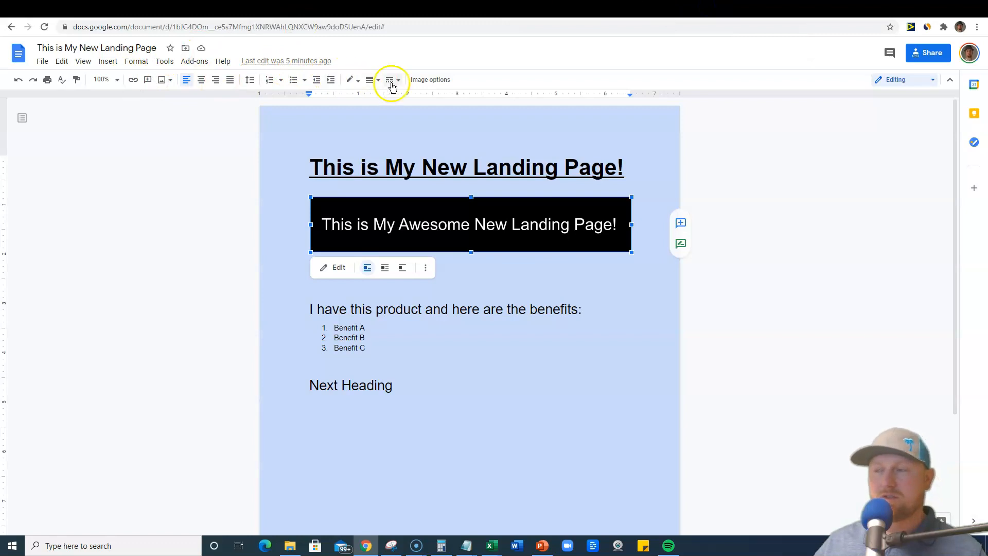
{"action": "left_click", "coordinate": [754, 9]}
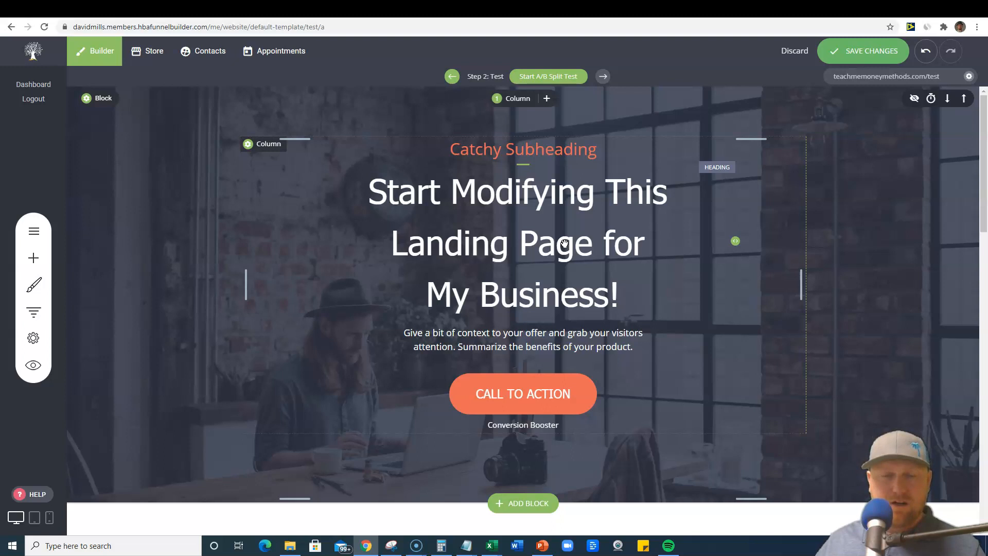
{"action": "left_click", "coordinate": [563, 242]}
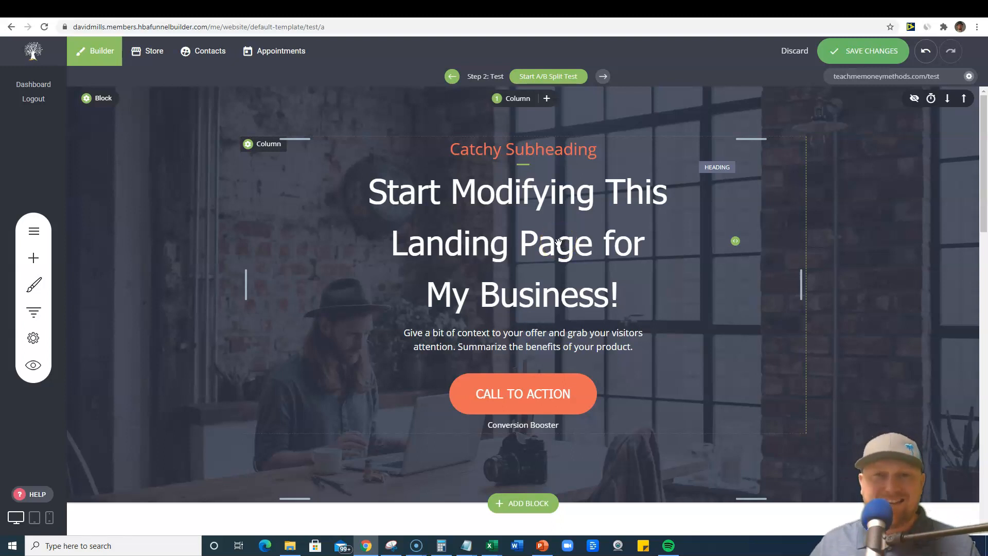
{"action": "left_click", "coordinate": [445, 344]}
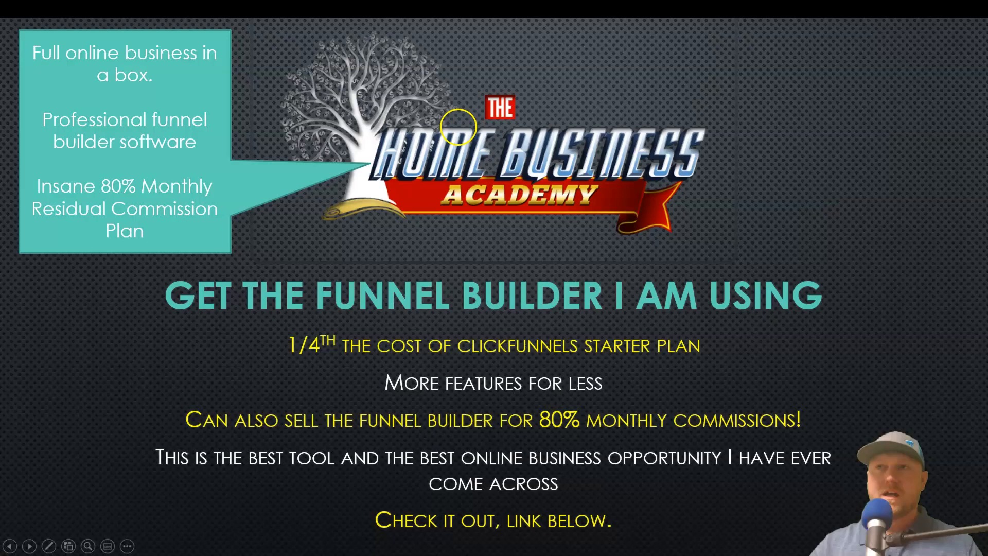